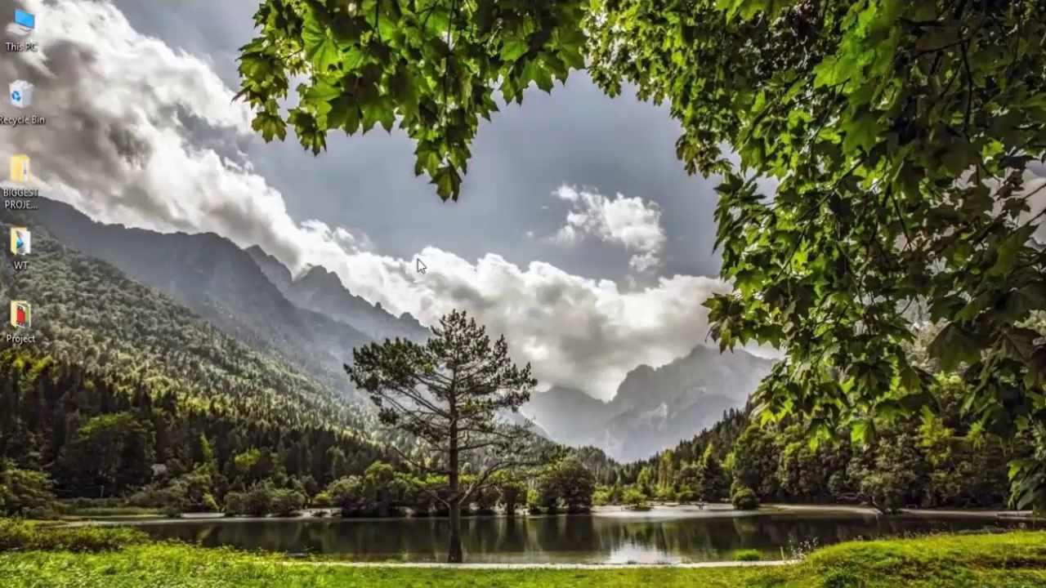
- Make a new folder on the desktop and name it 'Winrar'
right_click(457, 229)
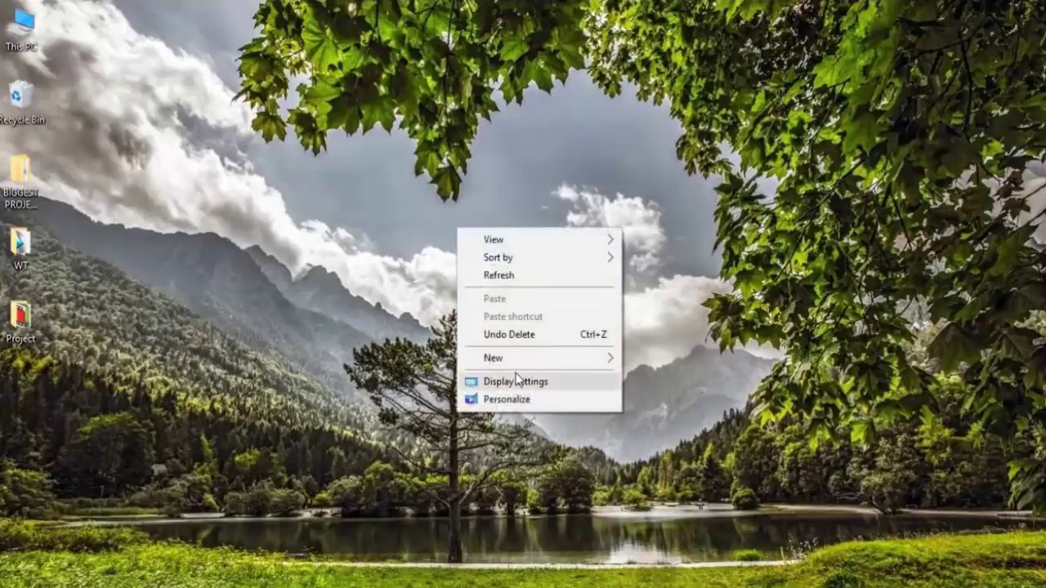
mouse_move(513, 361)
left_click(654, 359)
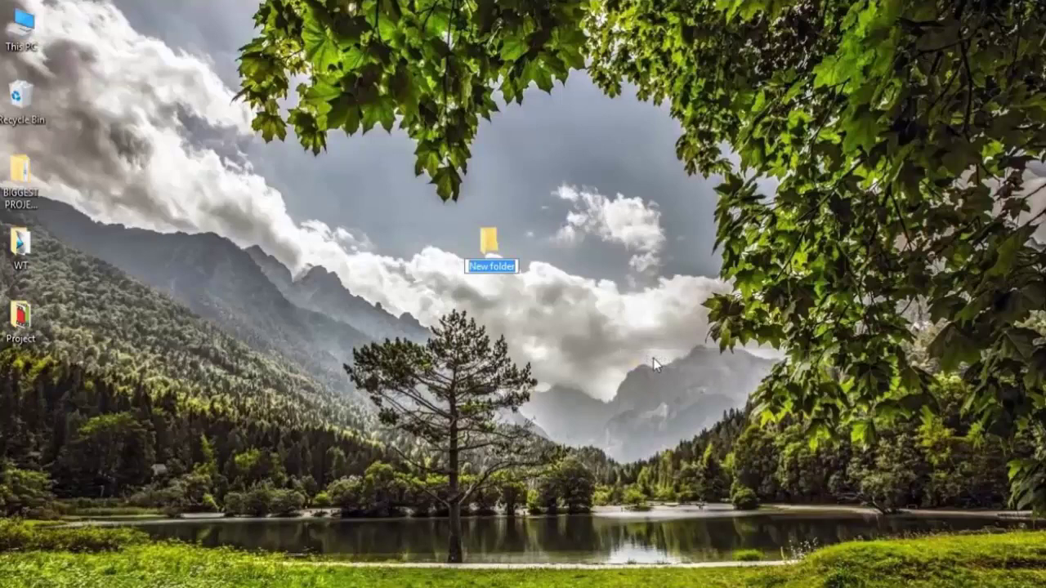
type("Winrar")
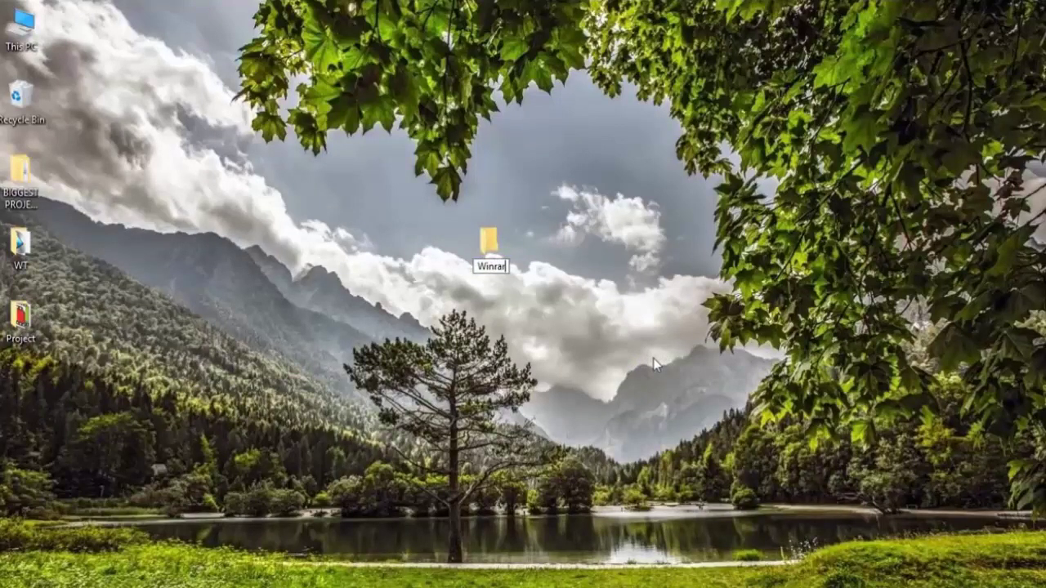
left_click(1010, 530)
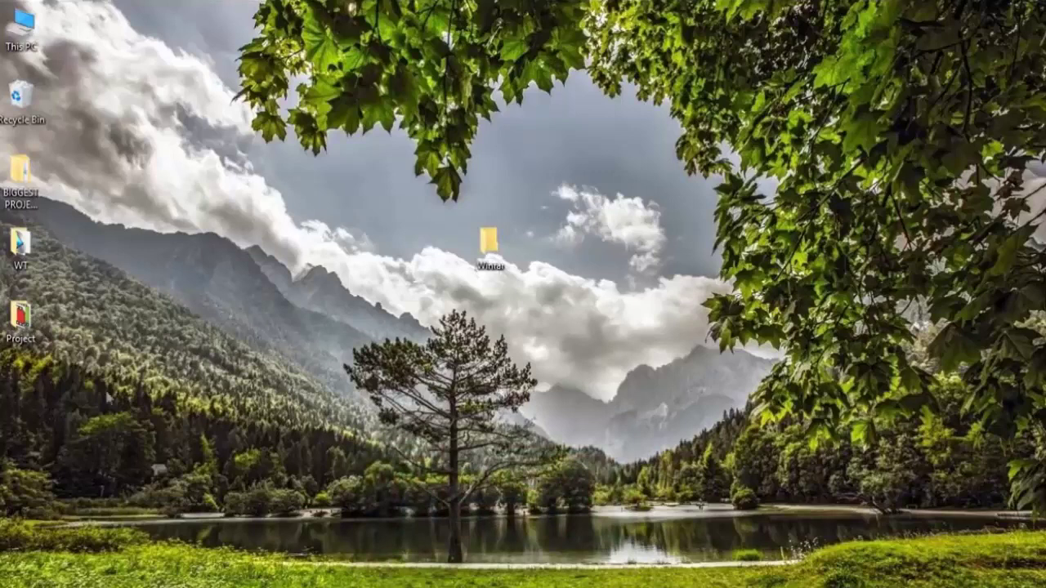
left_click(123, 574)
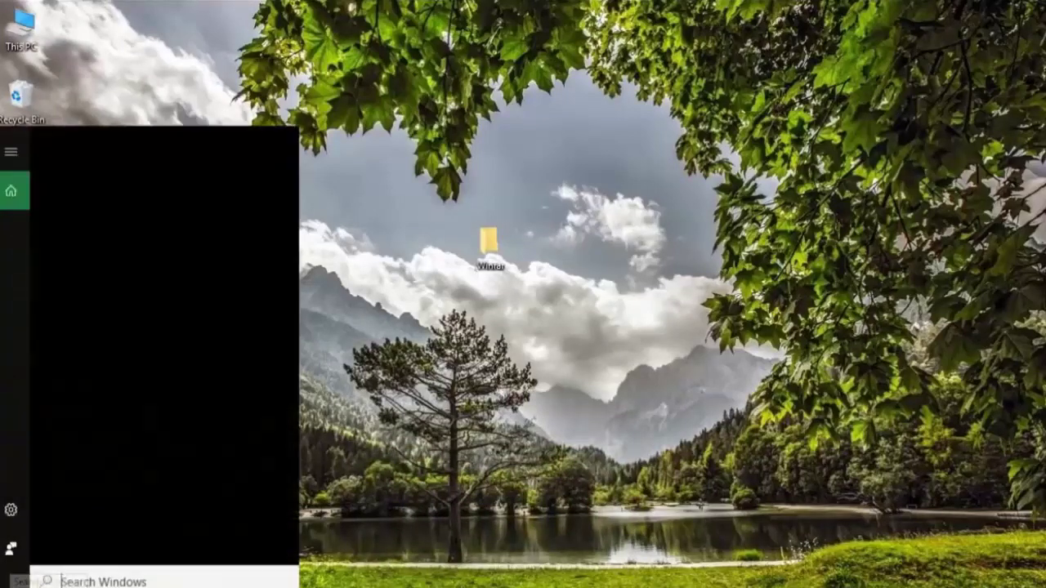
type("this pc")
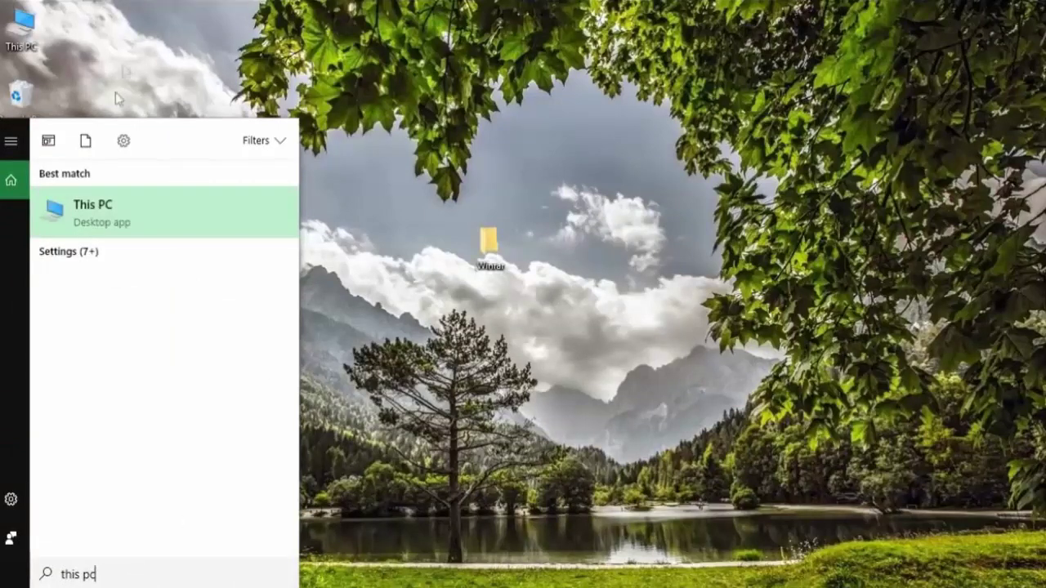
right_click(124, 223)
left_click(119, 367)
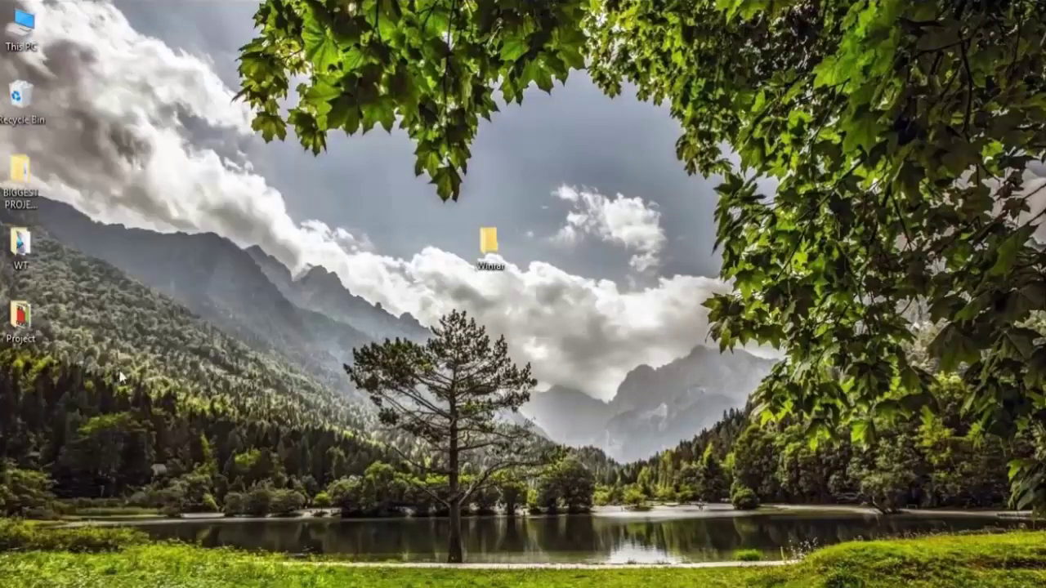
scroll(724, 294, "down", 1)
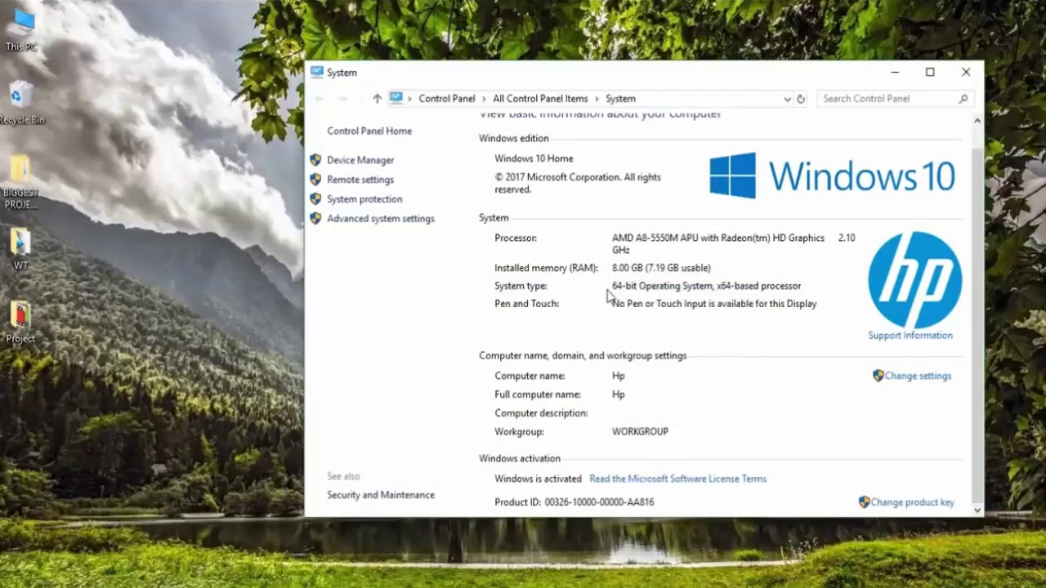
left_click(966, 72)
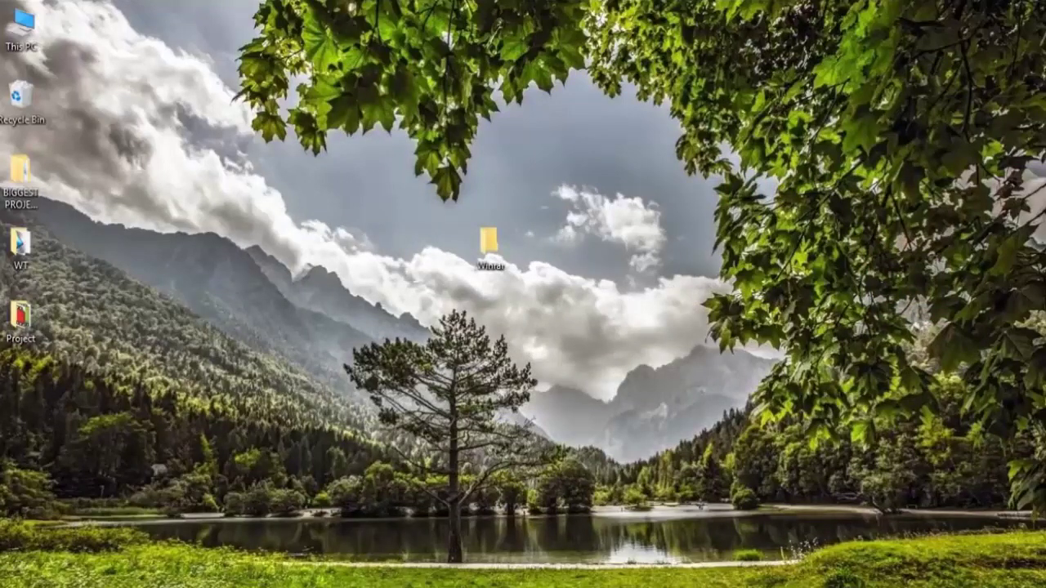
key("super")
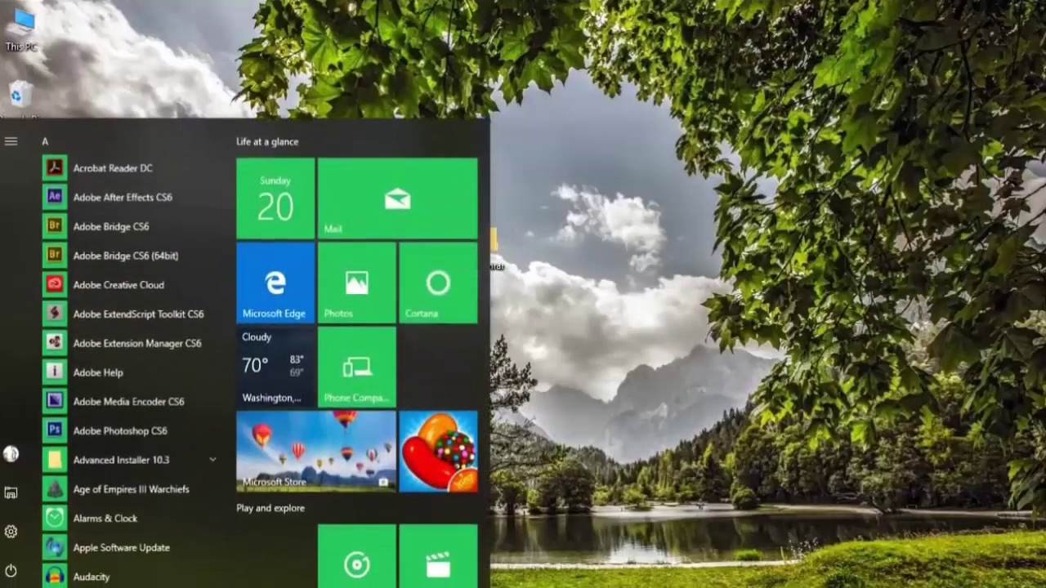
left_click(633, 361)
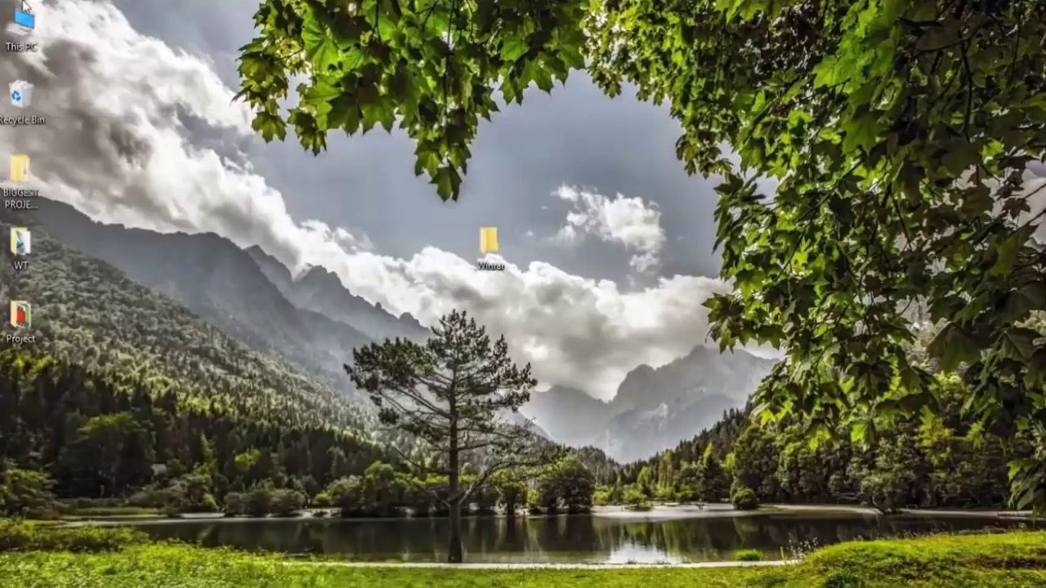
right_click(23, 24)
left_click(81, 262)
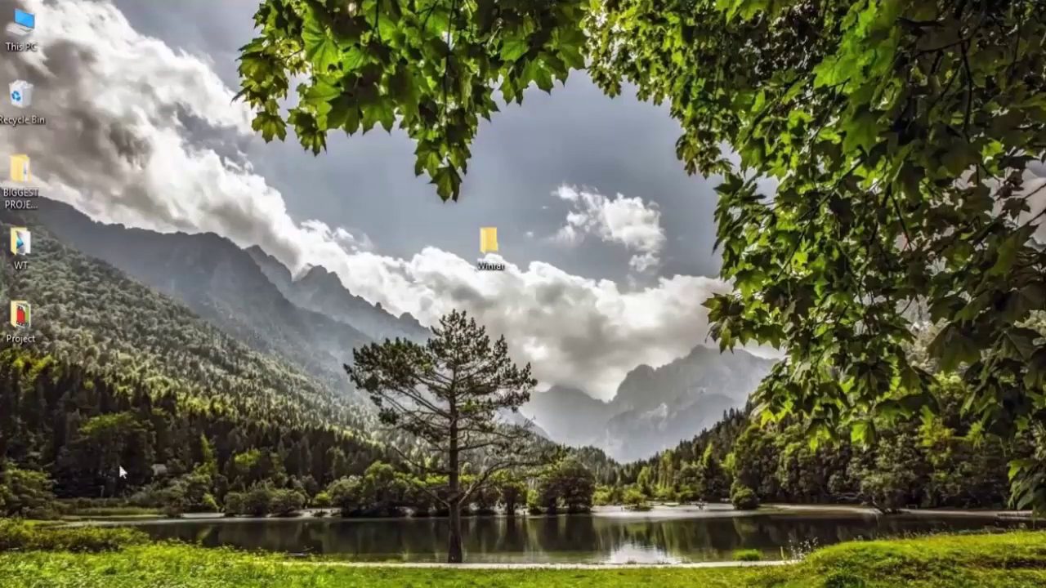
key("super")
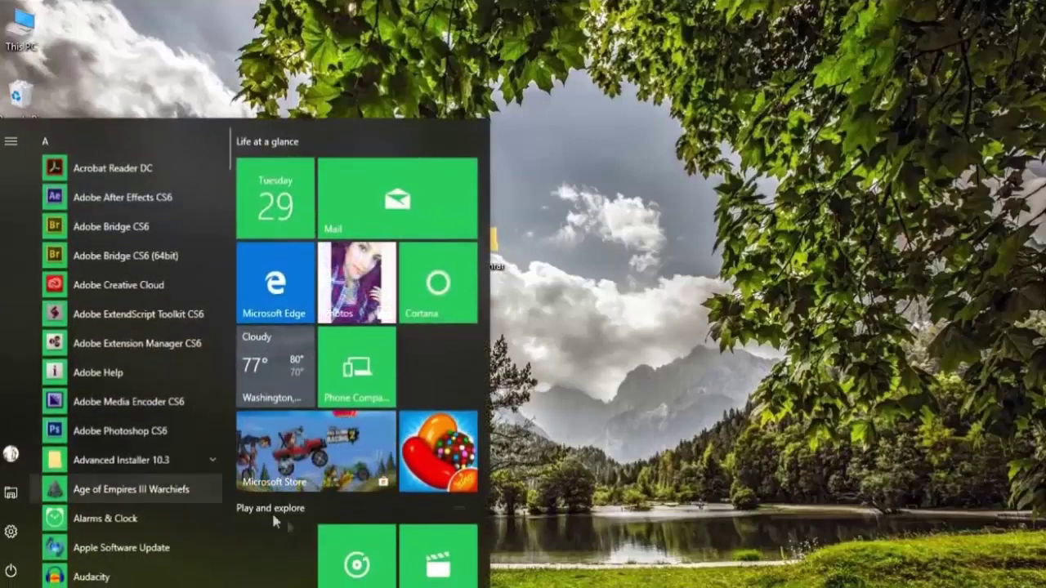
left_click(593, 402)
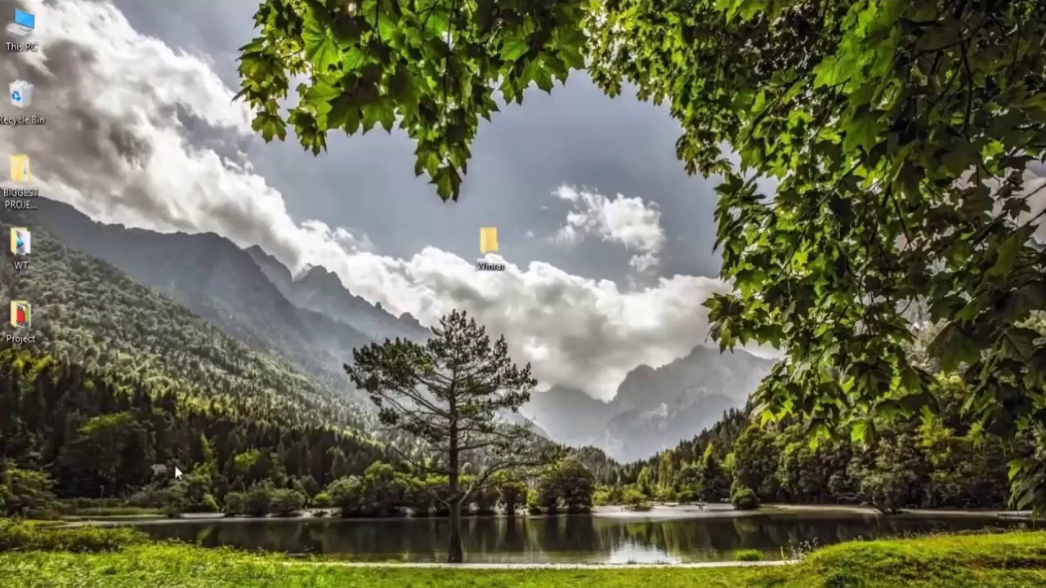
- Search for 'control' to launch Control Panel, then go to its System page
key("super")
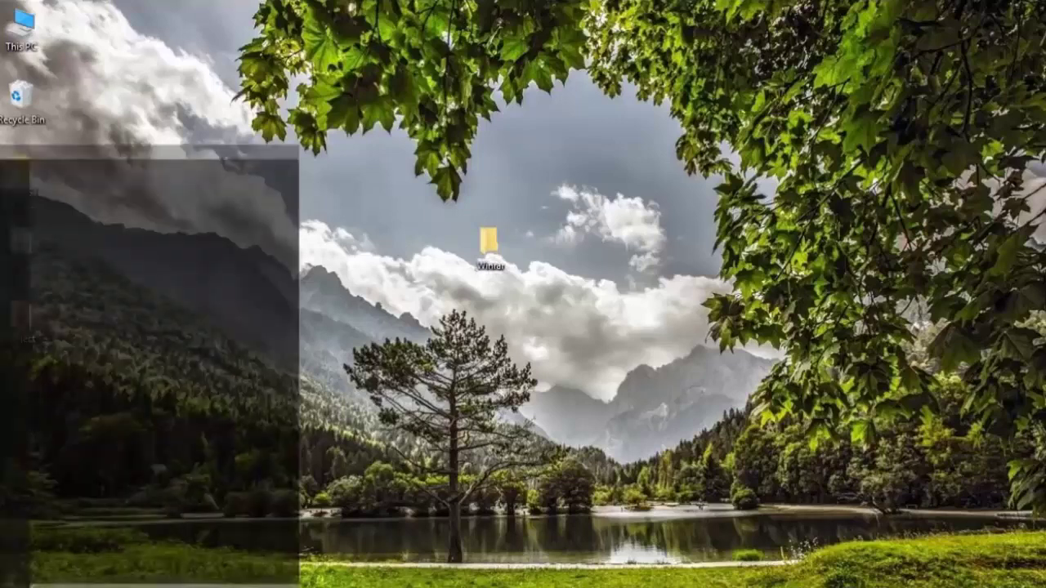
type("control")
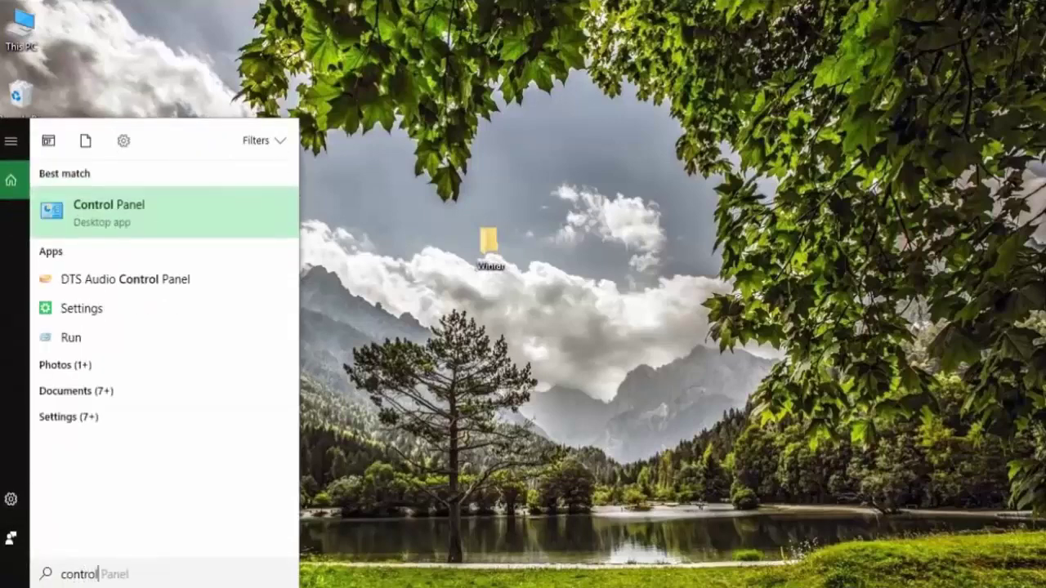
left_click(205, 227)
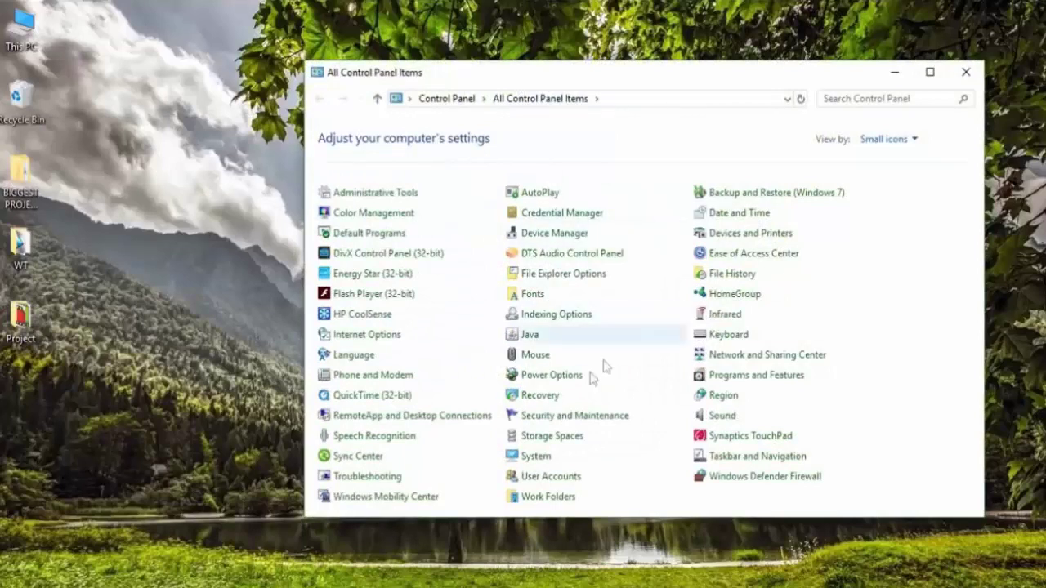
left_click(546, 458)
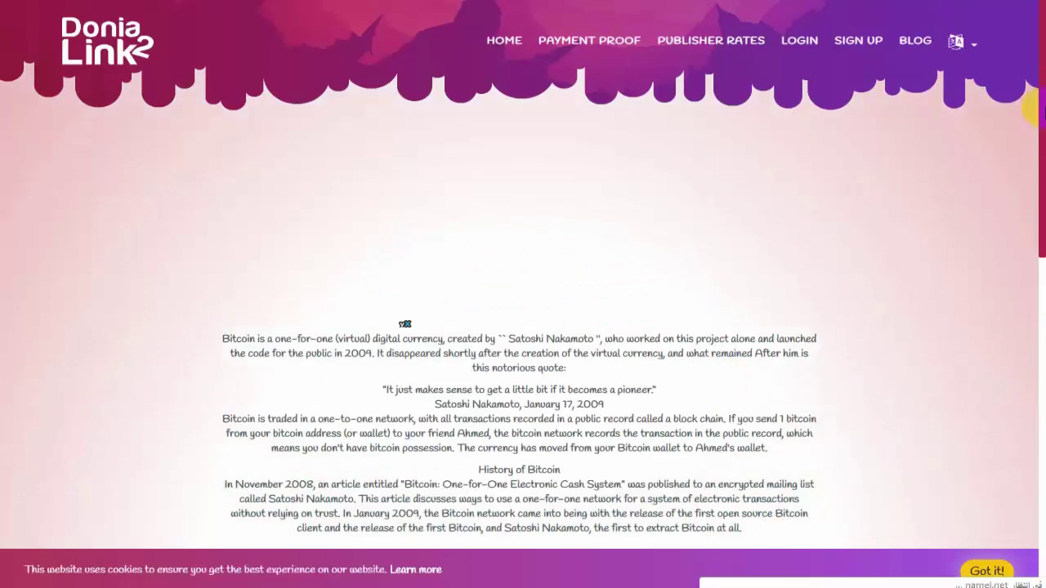
- Pass the reCAPTCHA check and wait out the counter to get the RARLAB WinRAR download link
left_click_drag(1034, 65, 1027, 385)
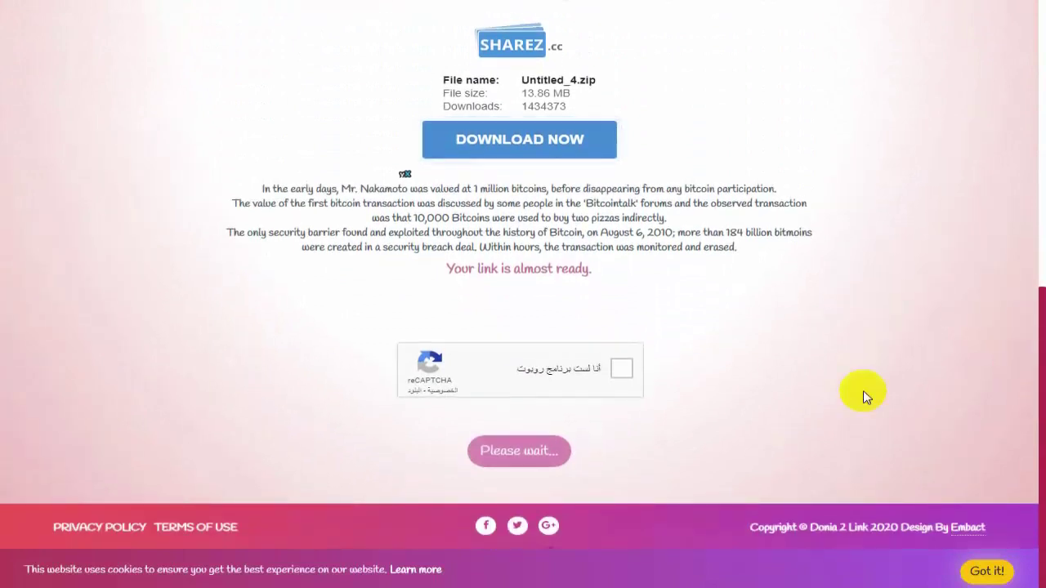
left_click(623, 368)
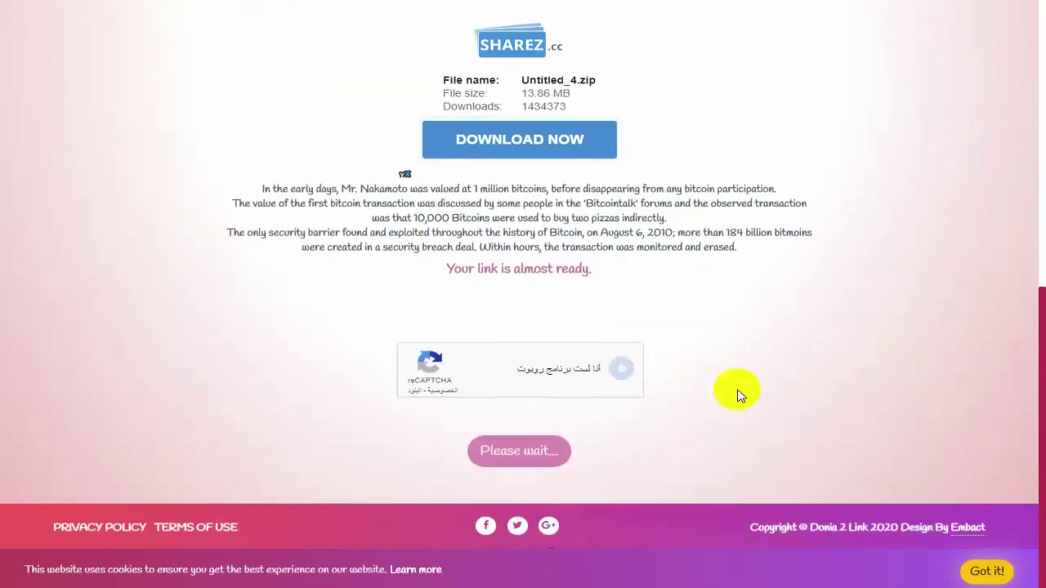
left_click(546, 455)
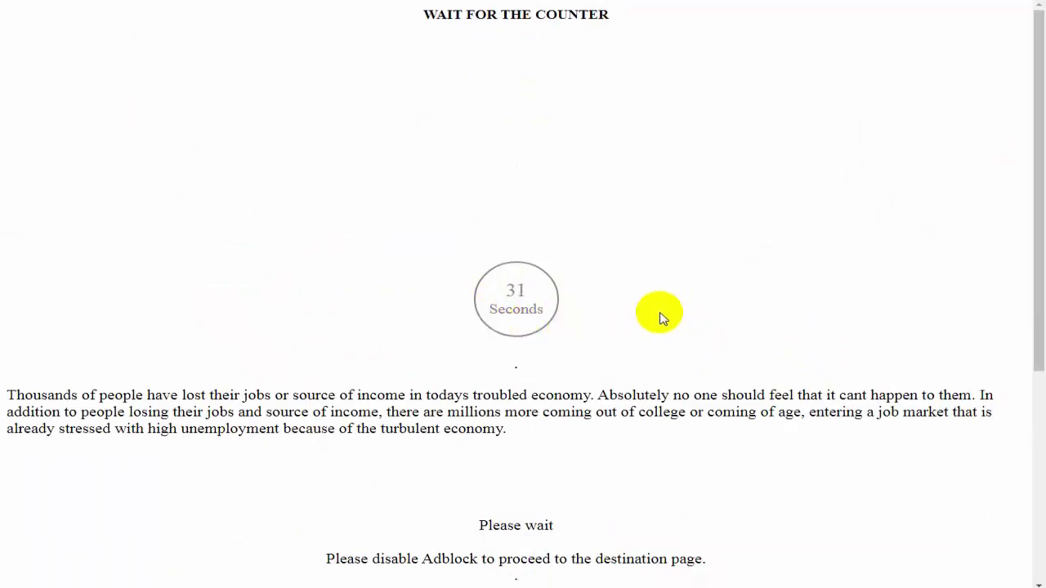
scroll(428, 163, "down", 3)
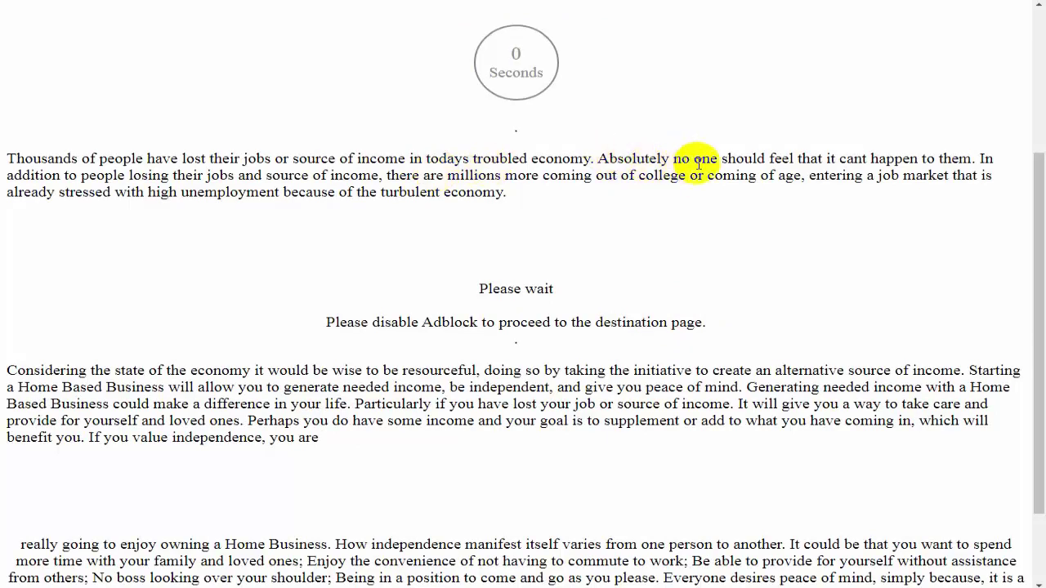
left_click(516, 298)
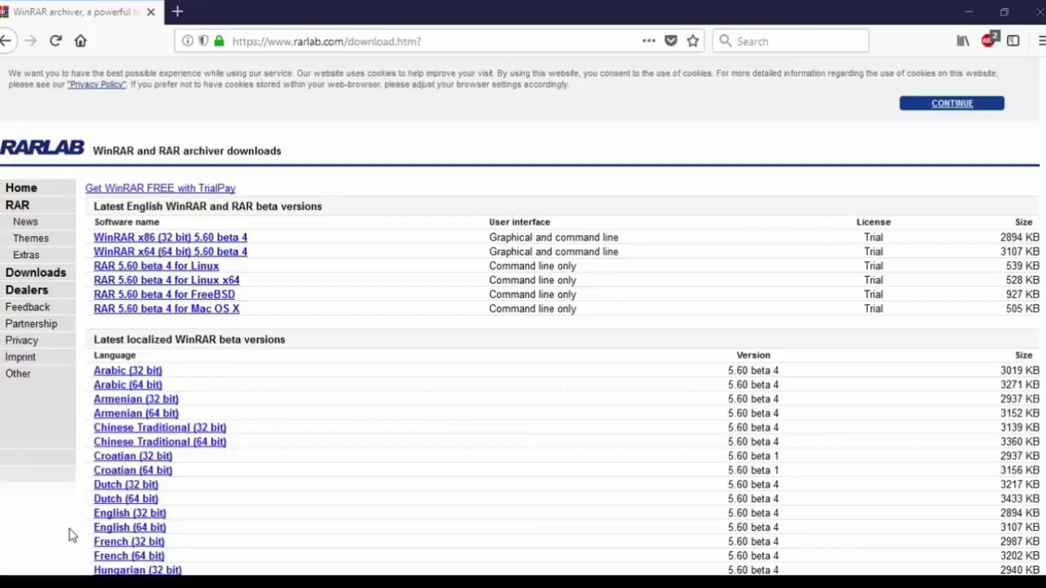
- Download the 64-bit WinRAR 5.60 beta 4 installer and save it into Desktop\Winrar
left_click(119, 530)
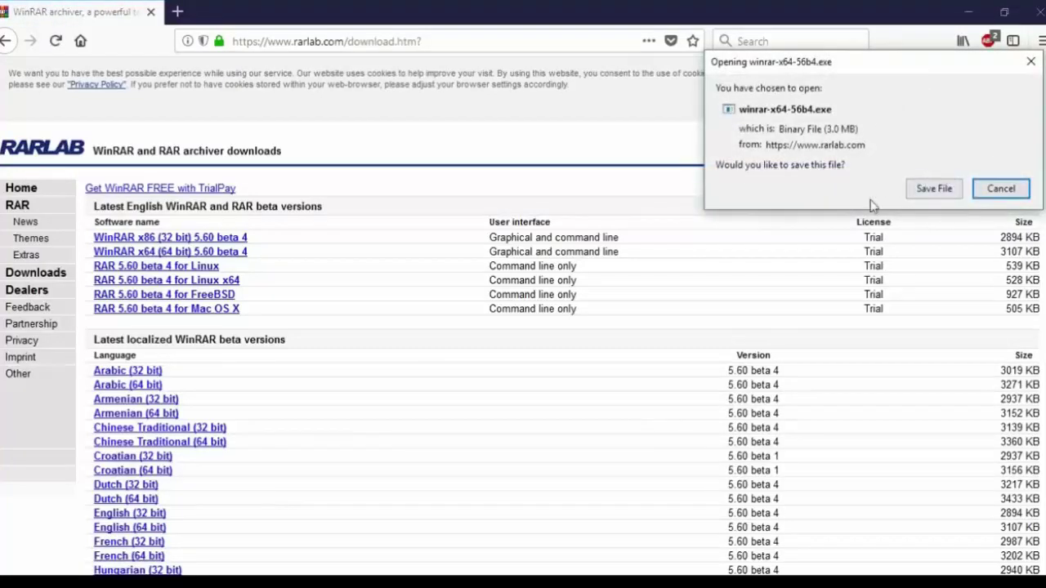
left_click(931, 188)
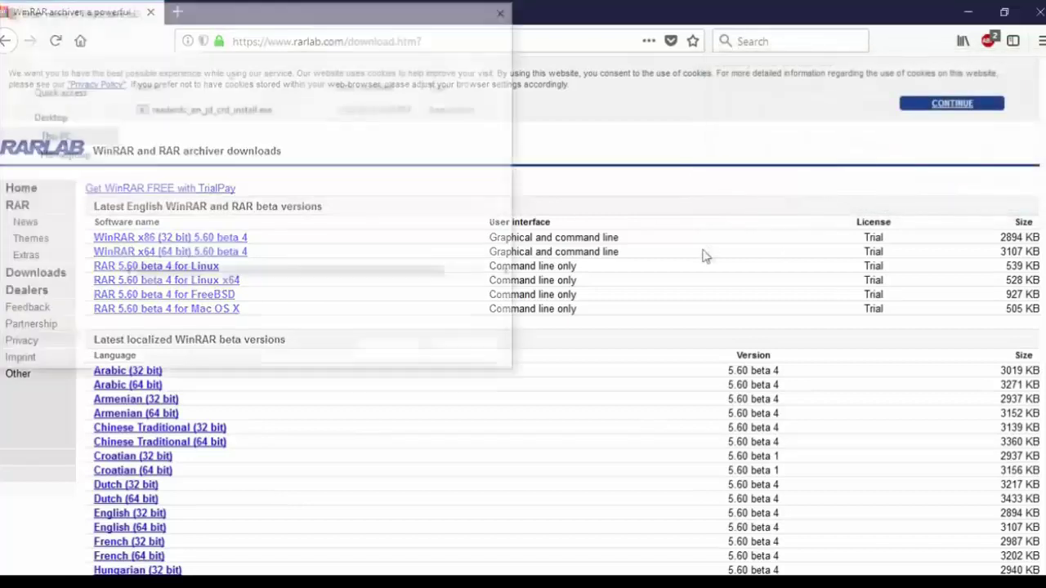
scroll(90, 161, "up", 2)
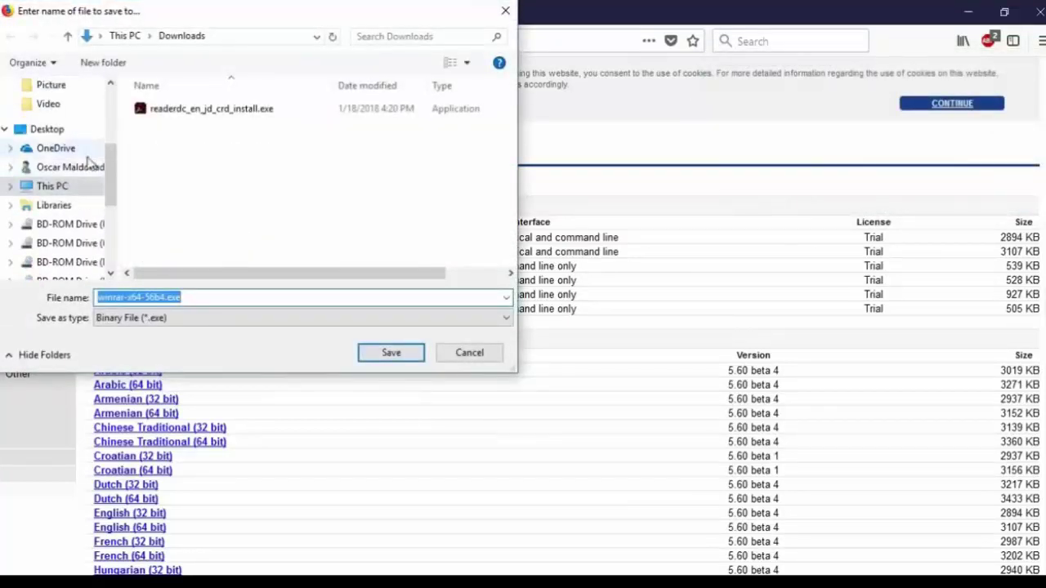
scroll(90, 161, "up", 1)
scroll(93, 161, "up", 2)
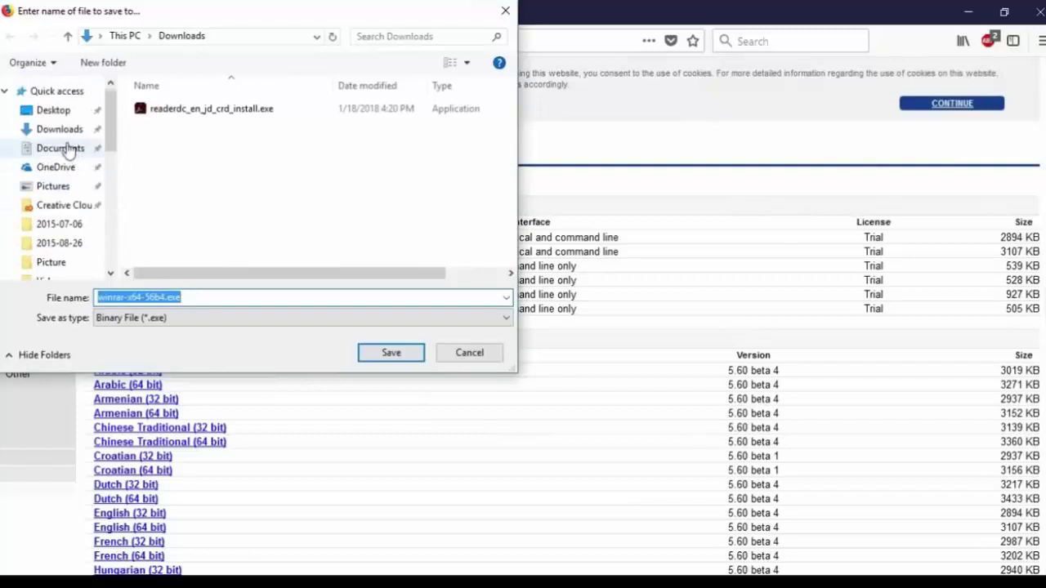
left_click(54, 112)
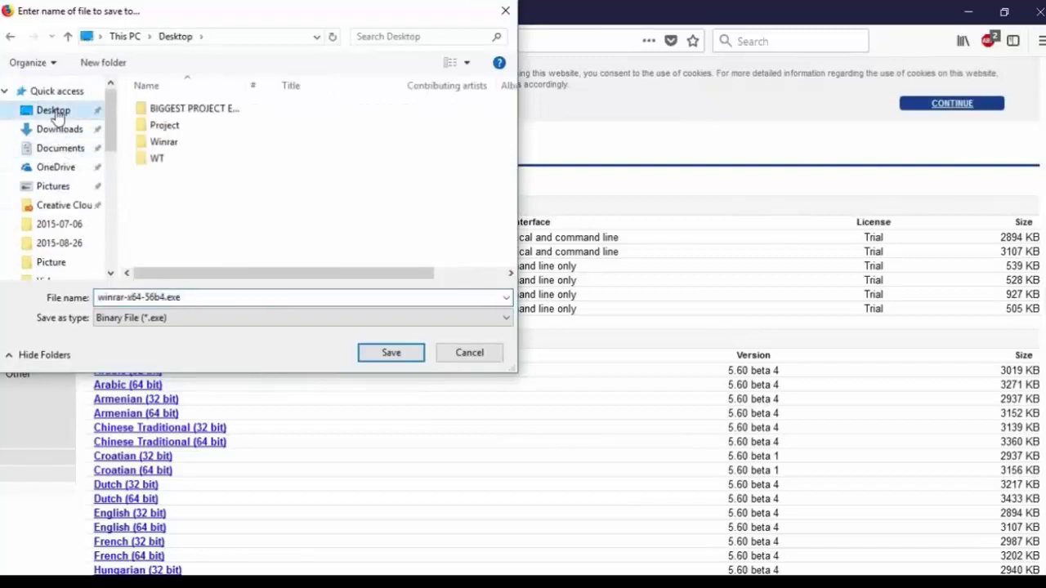
left_click(166, 144)
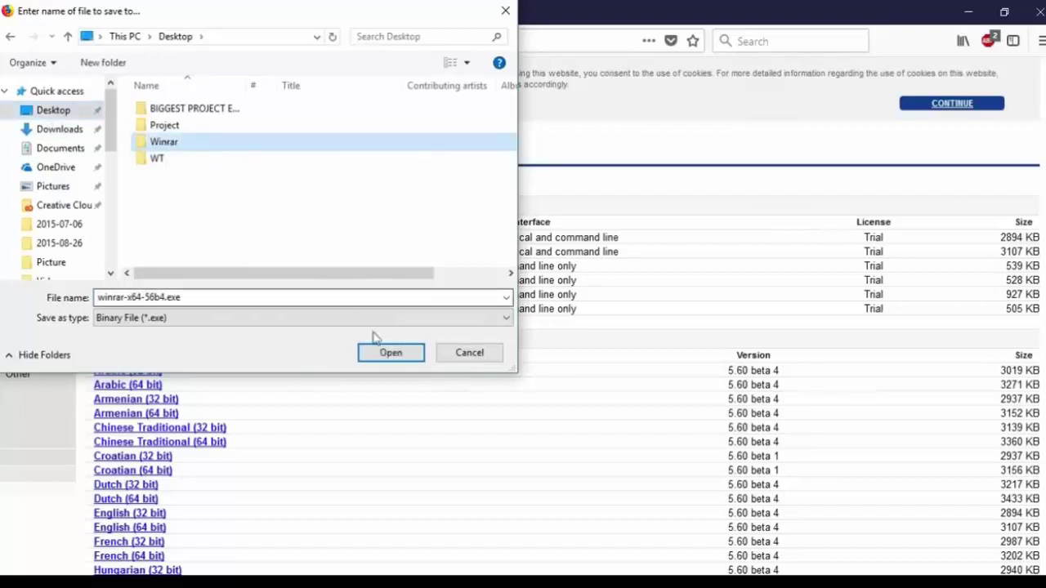
left_click(384, 357)
left_click(385, 355)
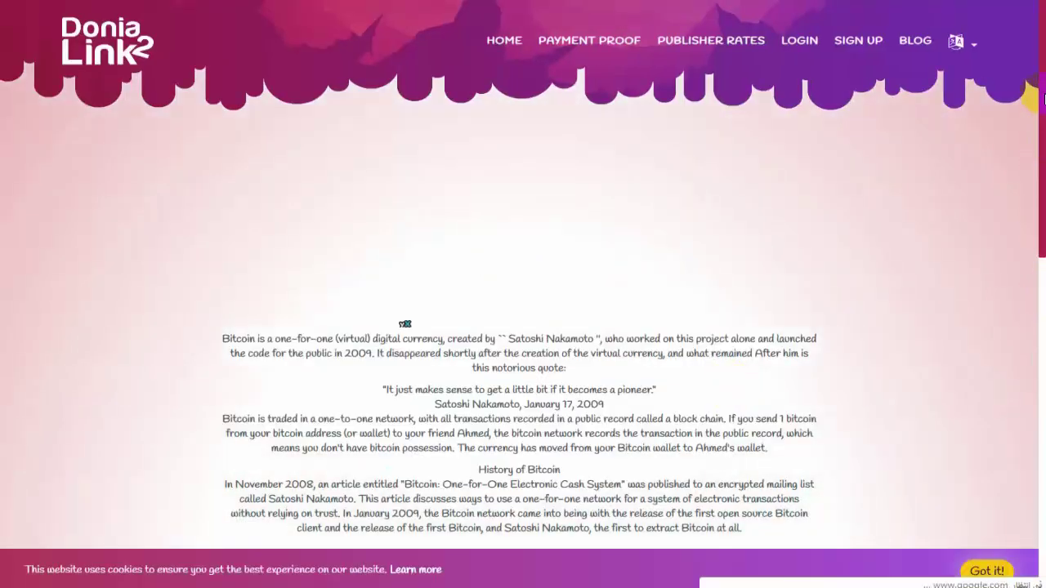
- Pass the Donia2Link reCAPTCHA check and continue to the counter page for the rarreg.key link
left_click_drag(1032, 64, 1022, 369)
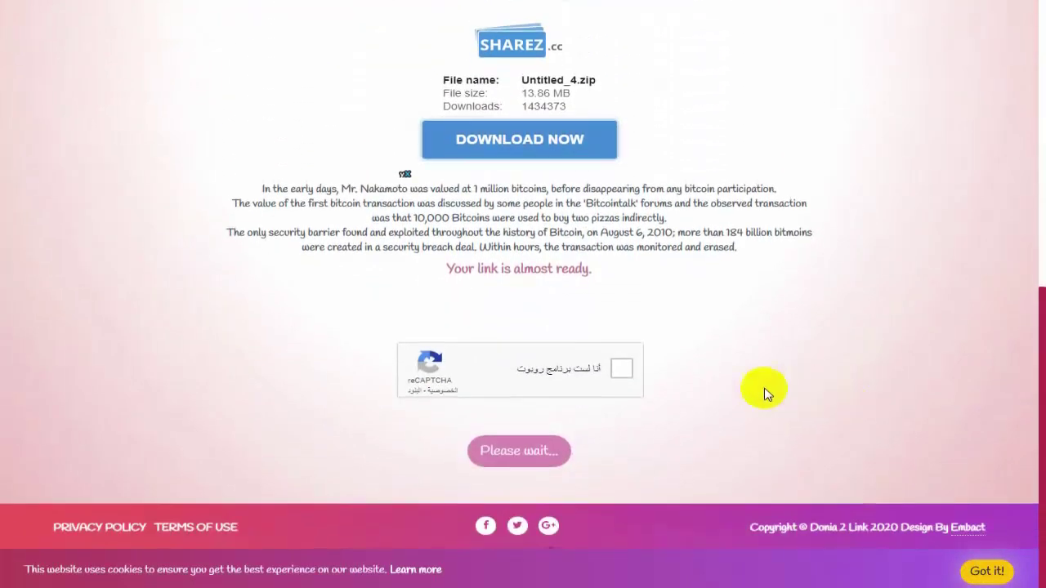
left_click(623, 369)
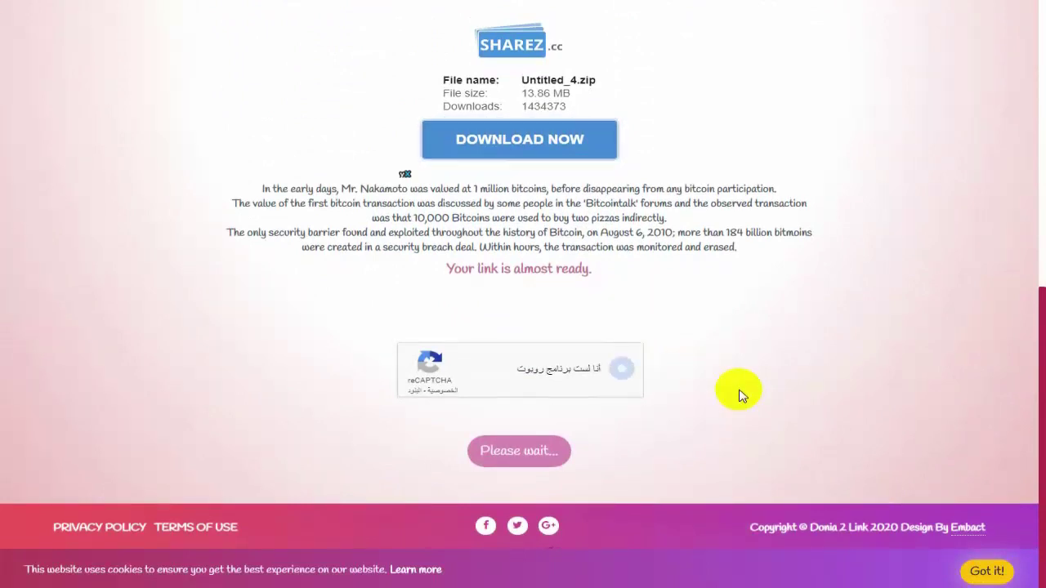
left_click(527, 452)
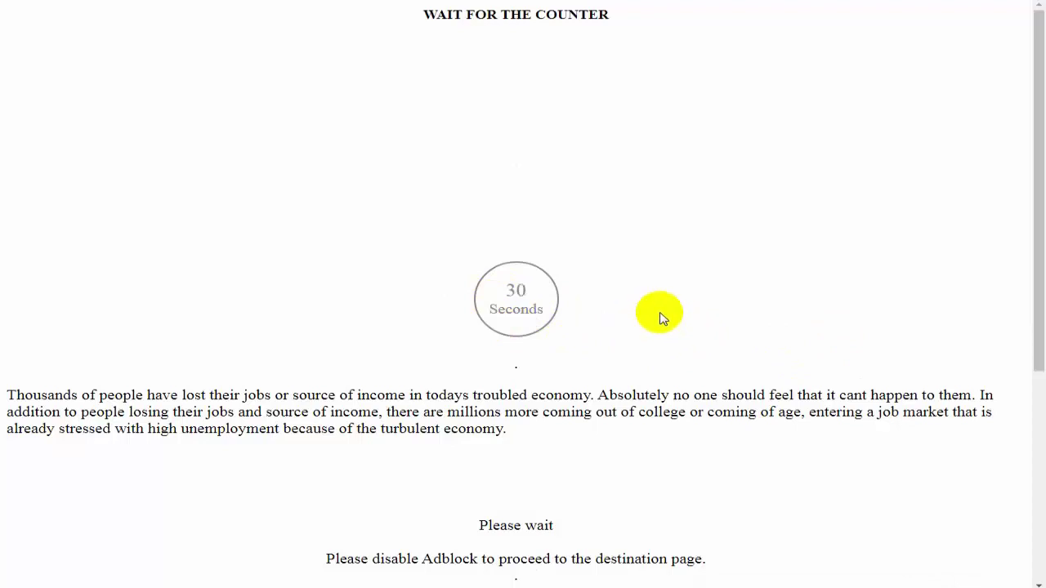
scroll(438, 170, "down", 3)
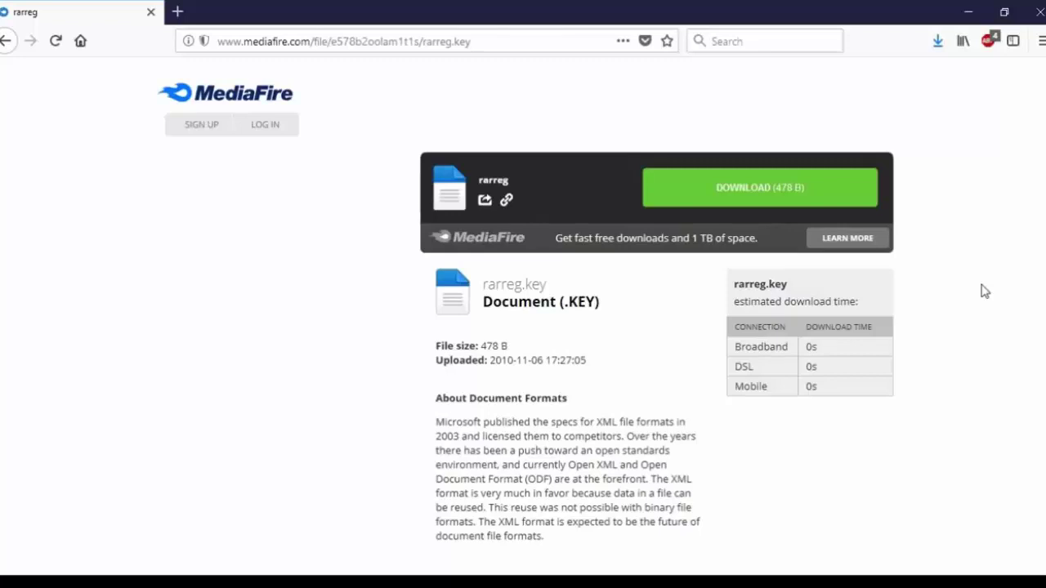
- Download rarreg.key from MediaFire and save it into the Desktop\Winrar folder
left_click(721, 190)
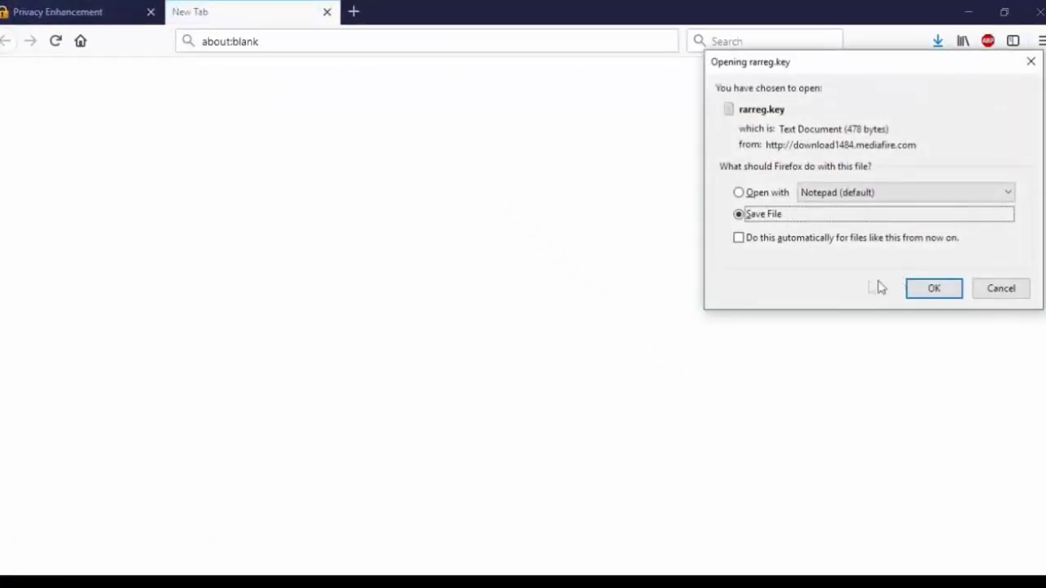
left_click(932, 290)
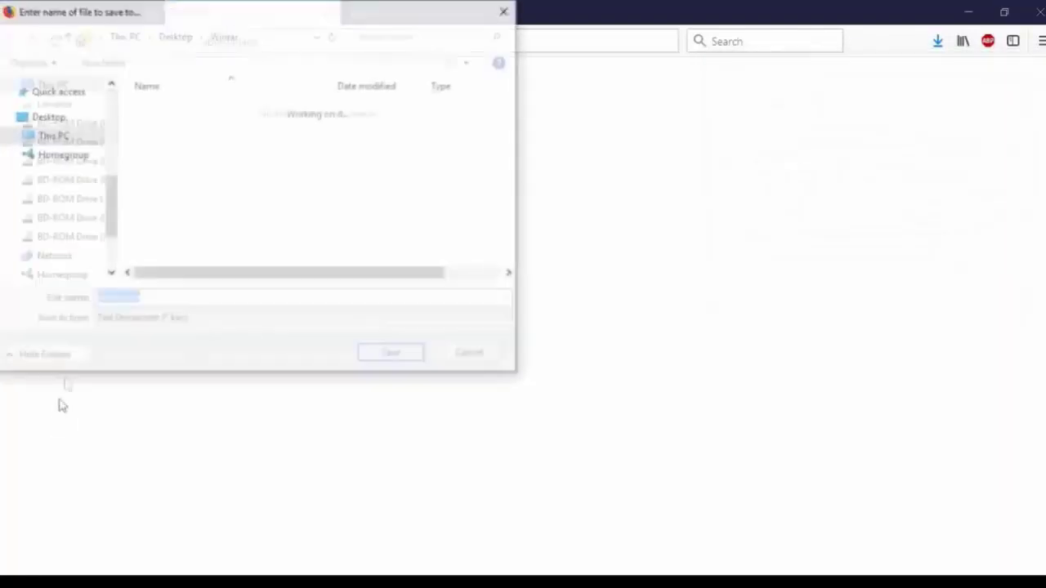
scroll(74, 228, "up", 5)
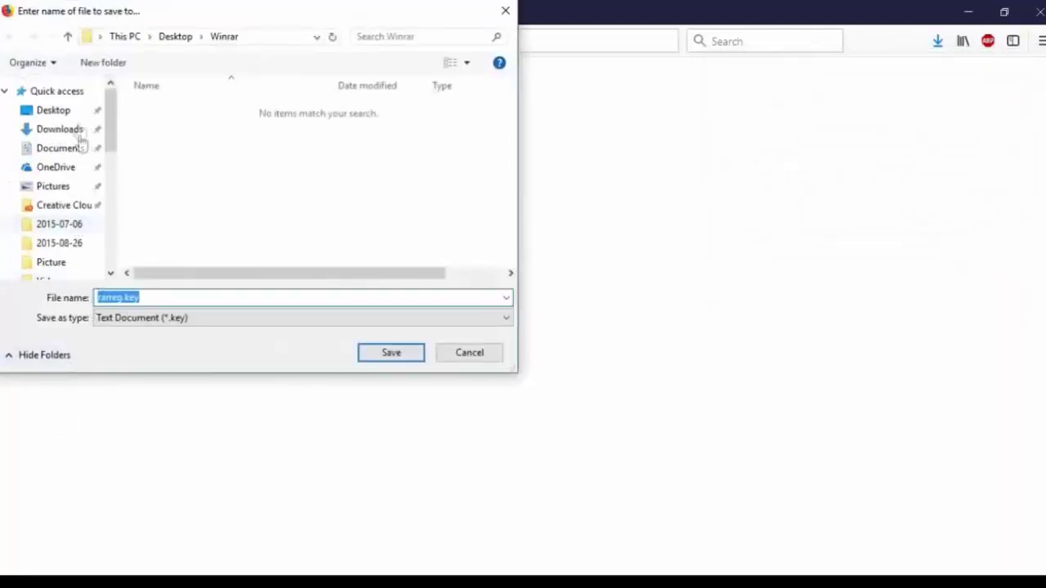
left_click(58, 111)
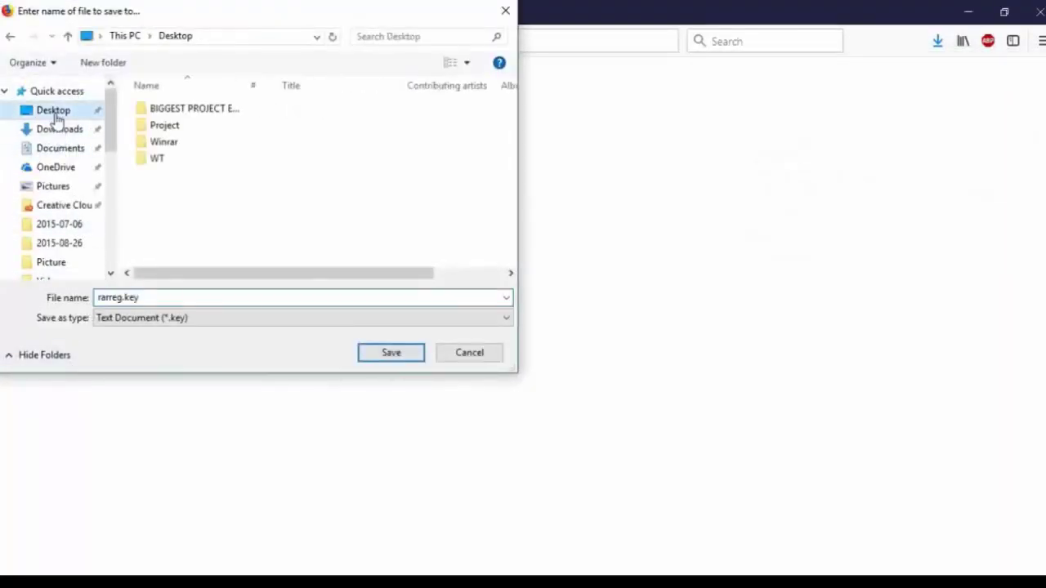
double_click(184, 147)
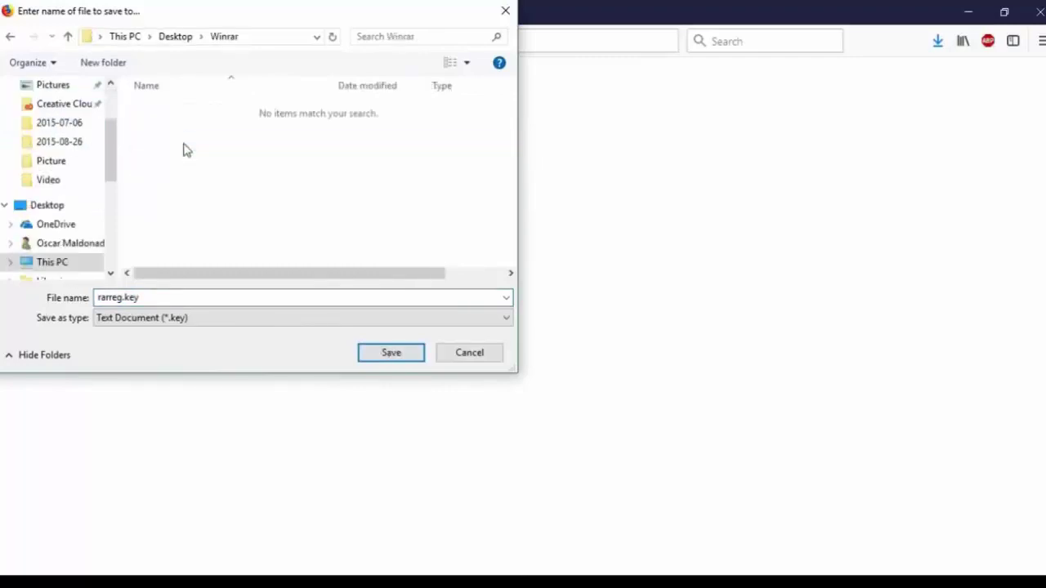
left_click(390, 355)
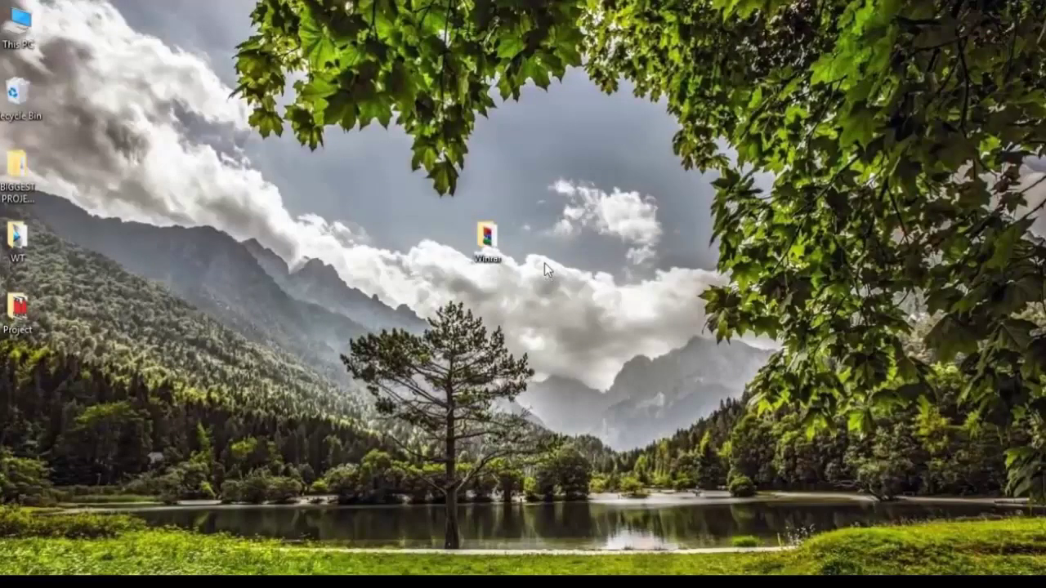
- Open the desktop Winrar folder and select the winrar-x64-56b4.exe installer
double_click(485, 237)
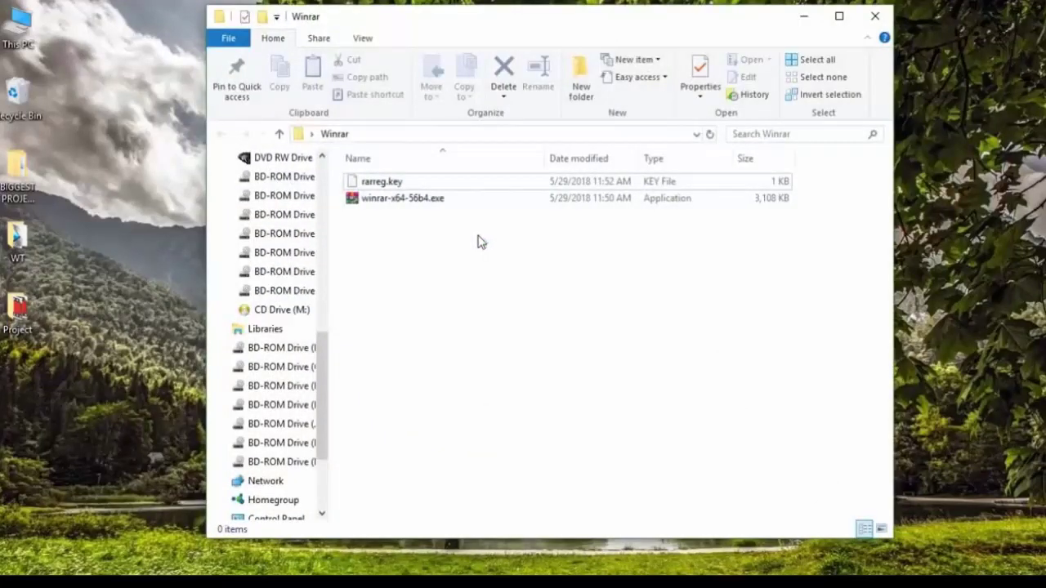
key("ctrl+a")
left_click(400, 284)
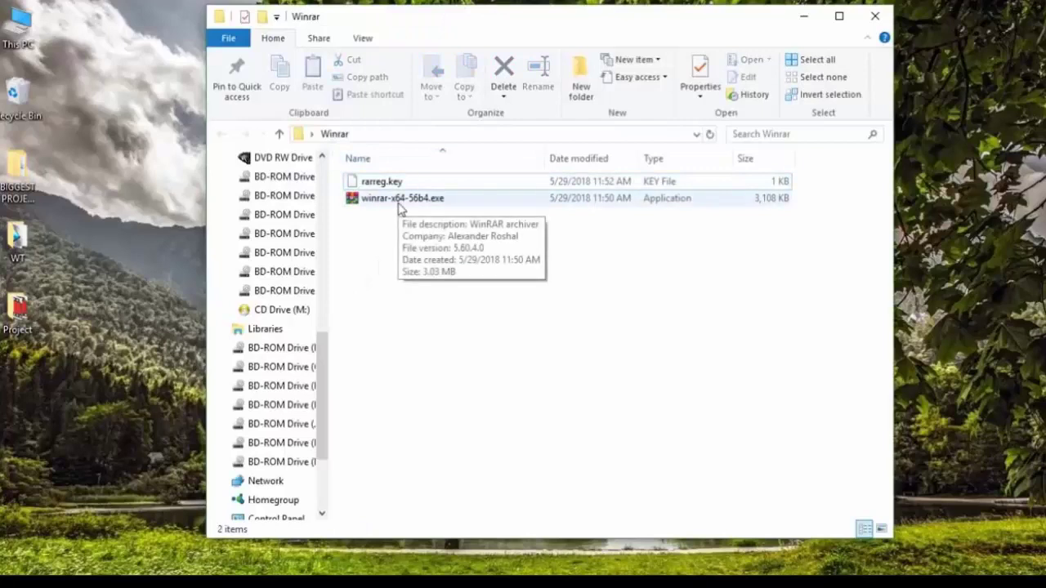
left_click(401, 206)
- Run winrar-x64-56b4.exe, install to C:\Program Files\WinRAR, and add ISO and JAR associations
double_click(400, 206)
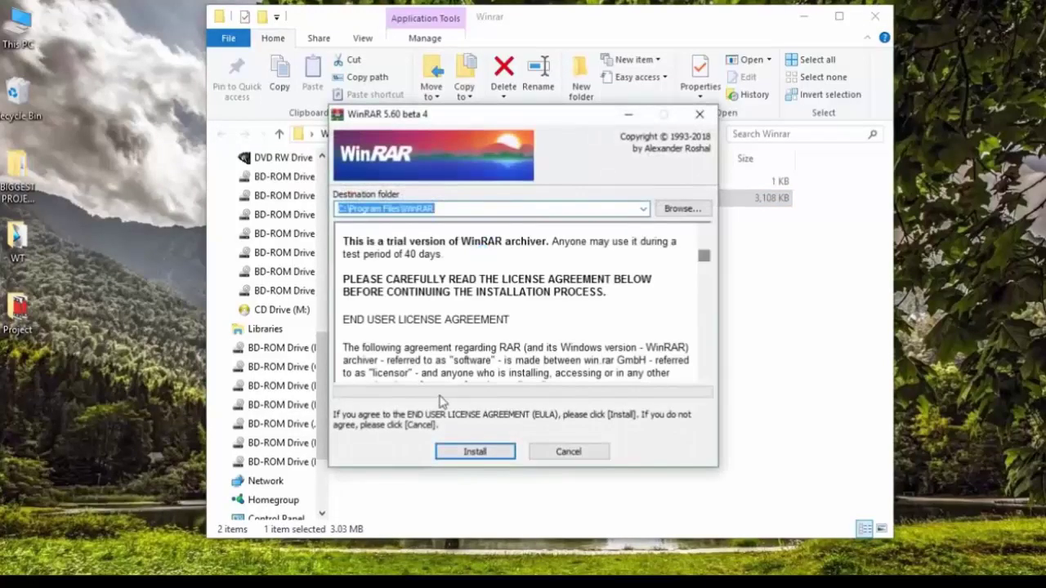
left_click(455, 457)
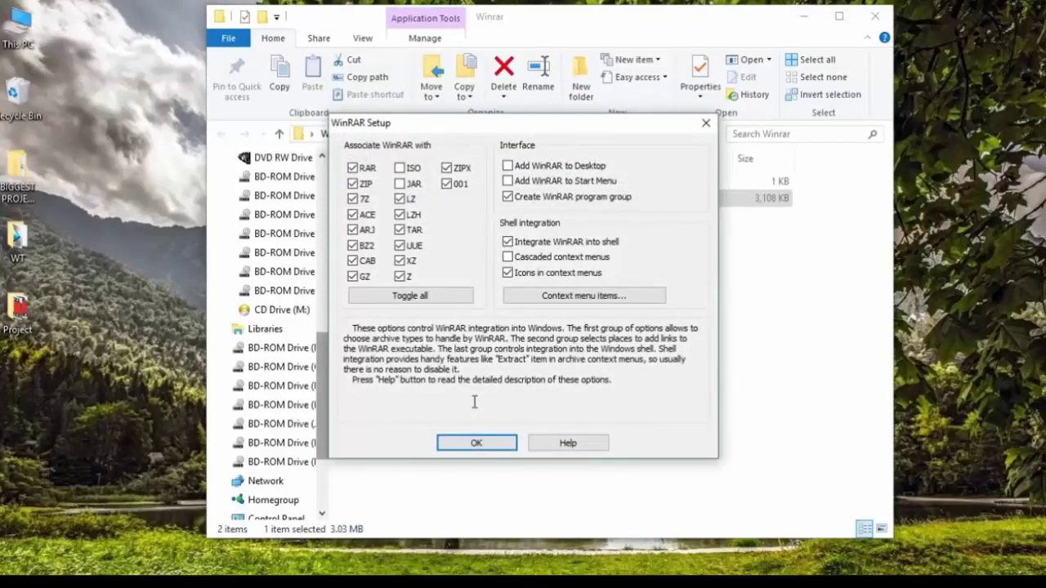
left_click(400, 184)
left_click(399, 168)
left_click(456, 445)
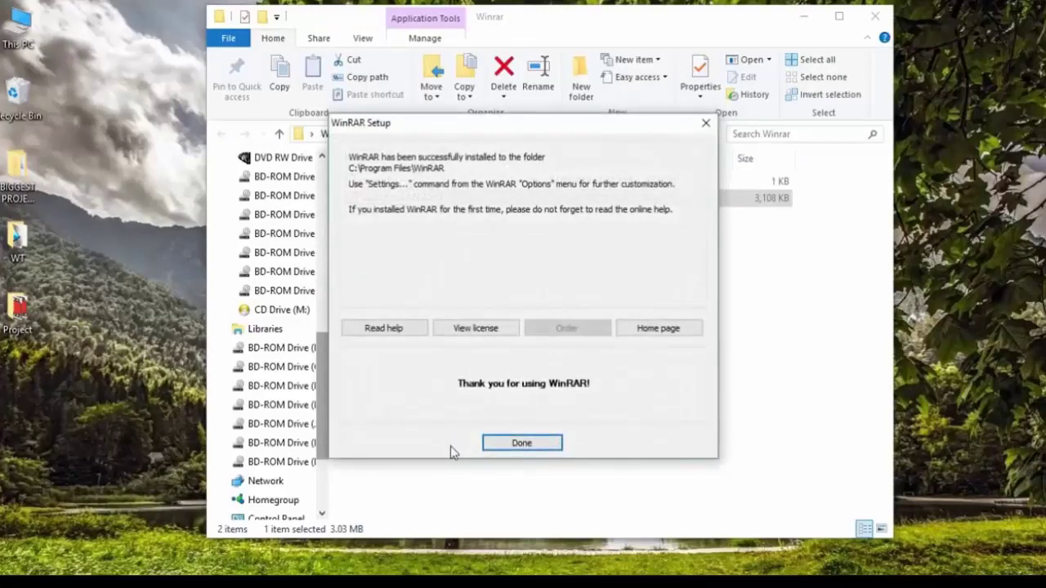
left_click(500, 444)
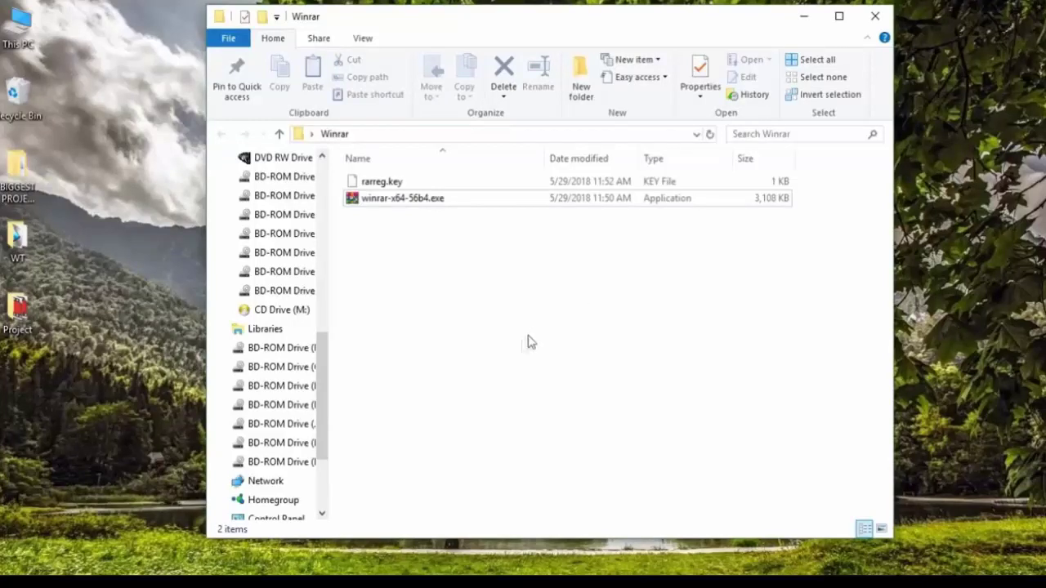
- Select rarreg.key and open This PC in a separate File Explorer window
left_click(377, 187)
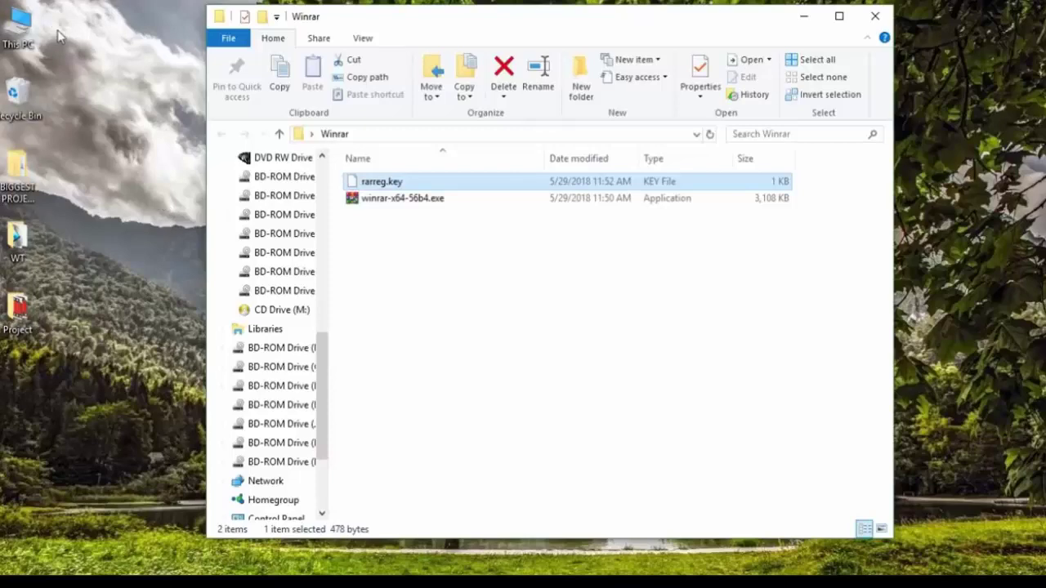
double_click(20, 28)
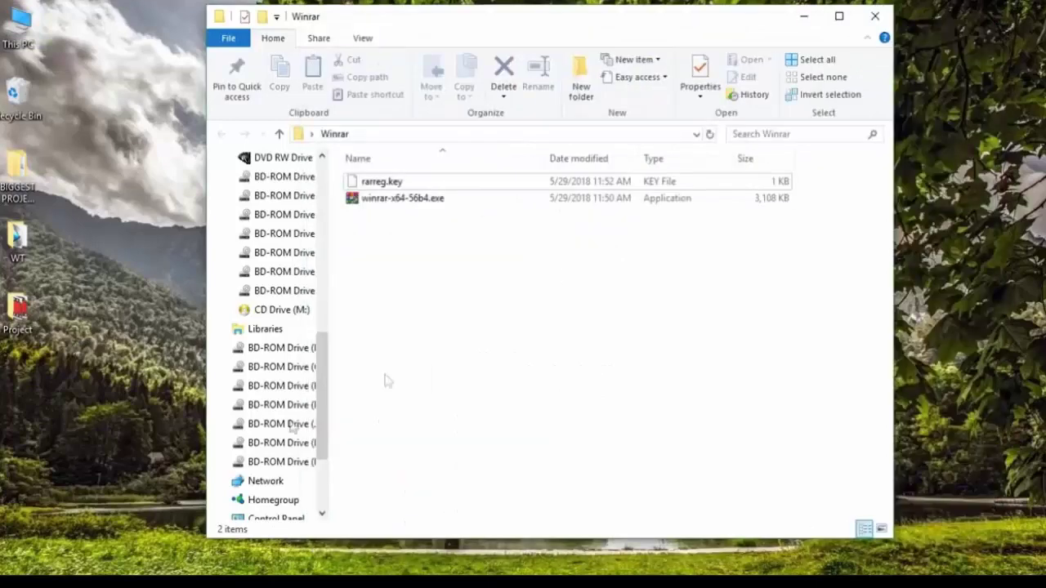
left_click(82, 567)
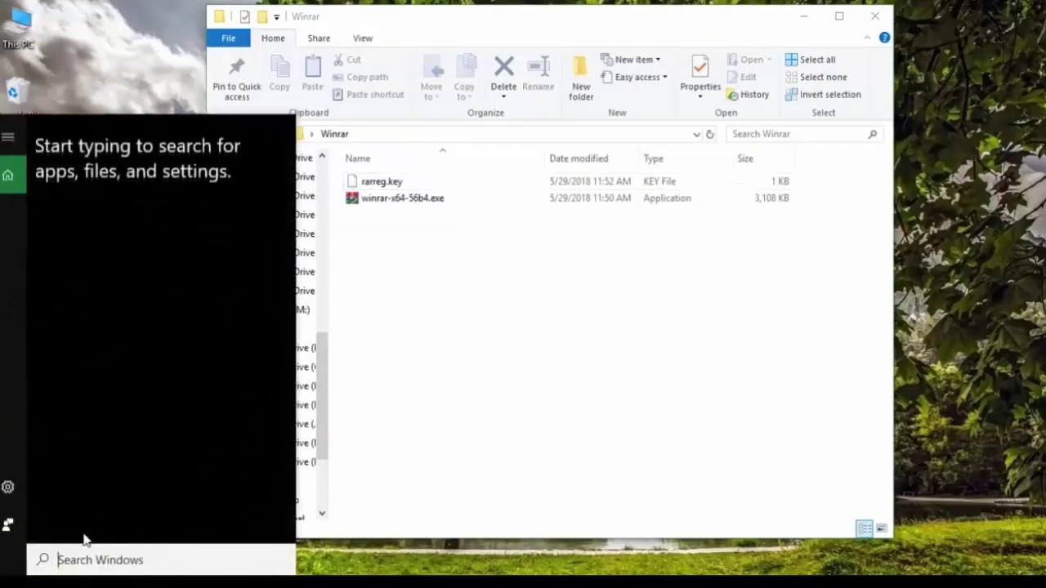
type("this pc")
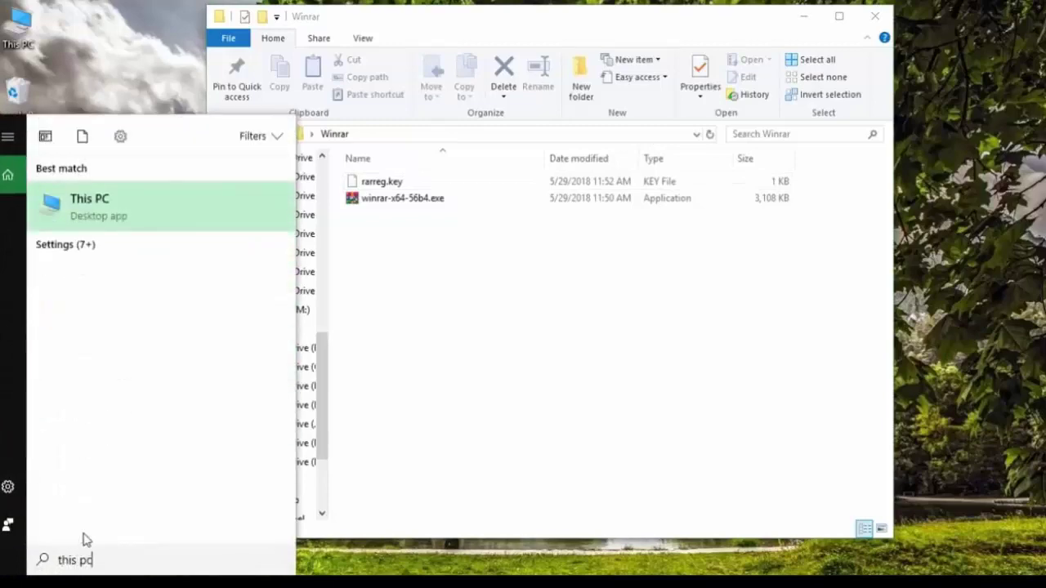
key("Return")
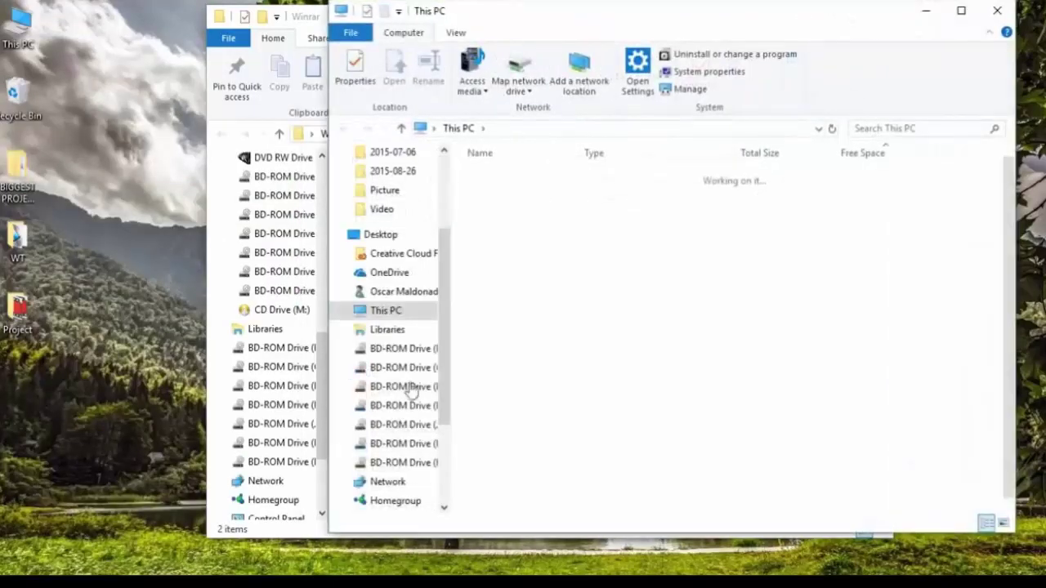
left_click(999, 11)
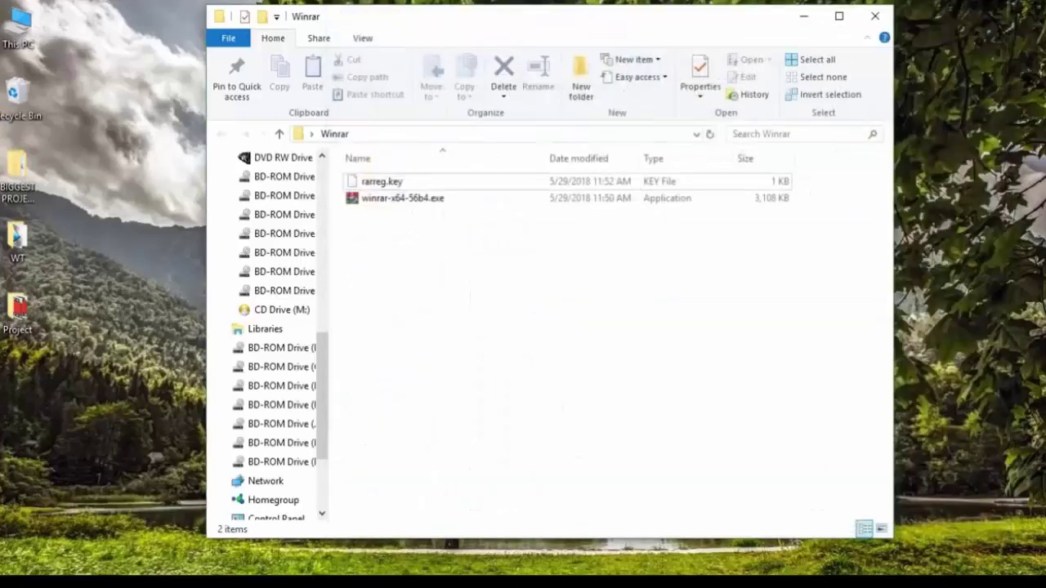
key("super+s")
key("super")
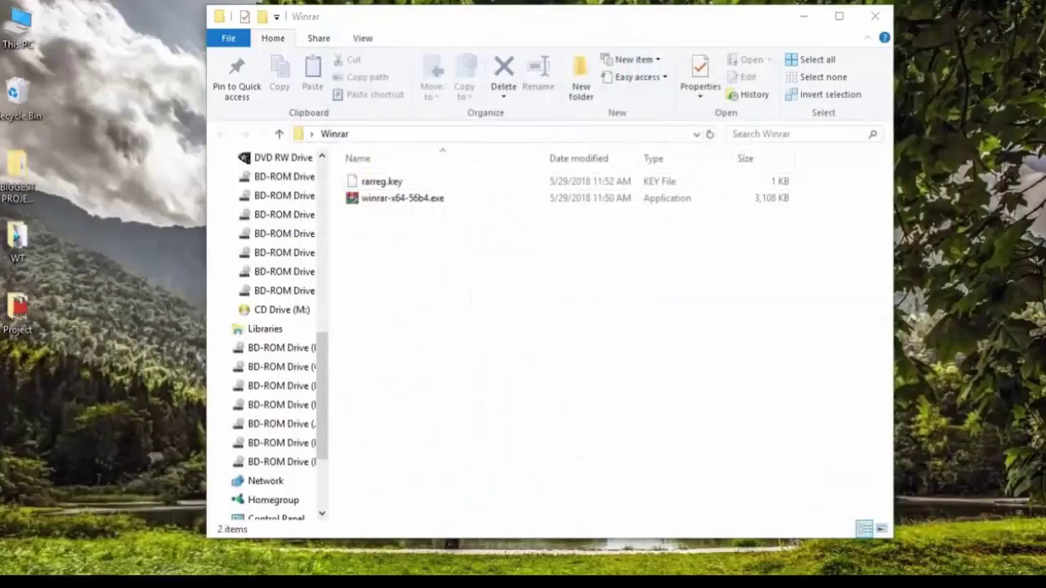
left_click(657, 324)
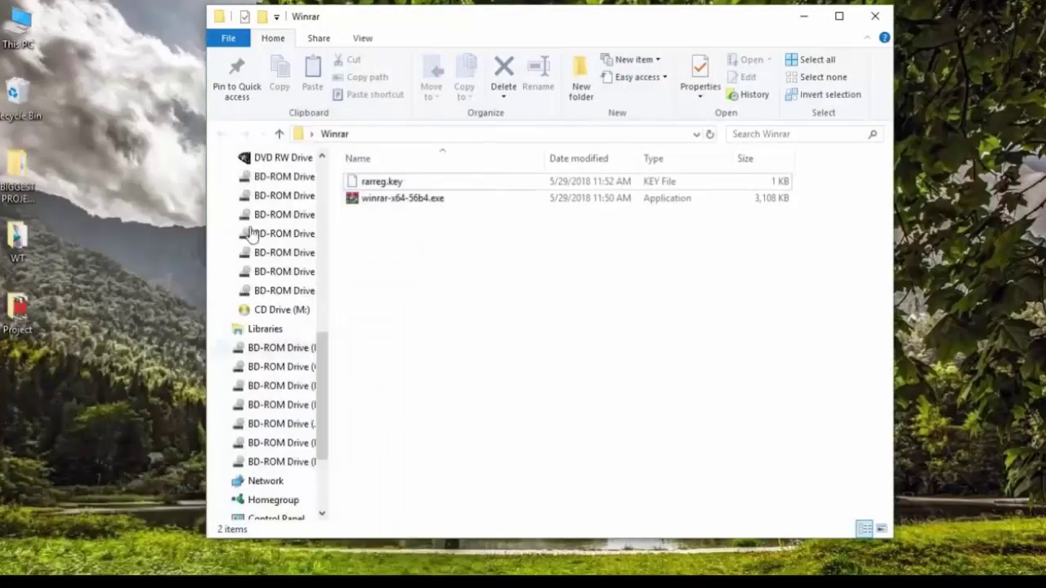
- Browse from This PC through Windows (C:) and Program Files into the WinRAR folder
double_click(28, 28)
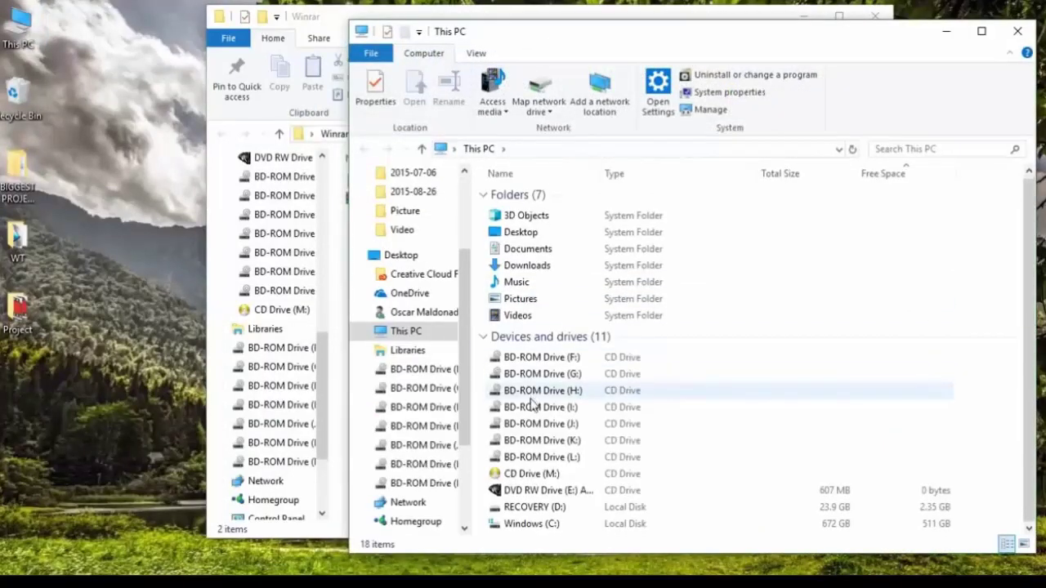
double_click(527, 524)
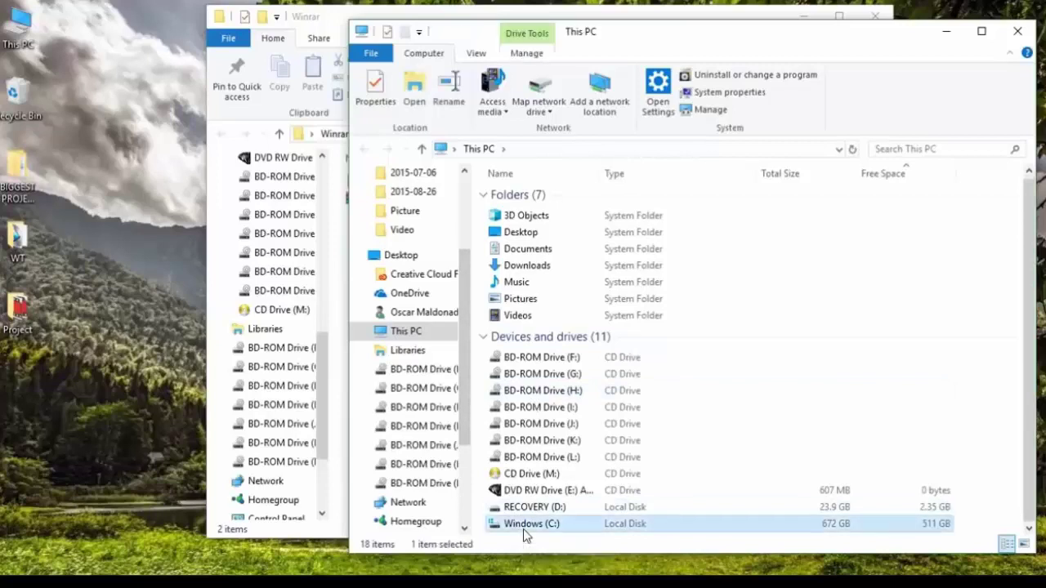
scroll(561, 376, "down", 4)
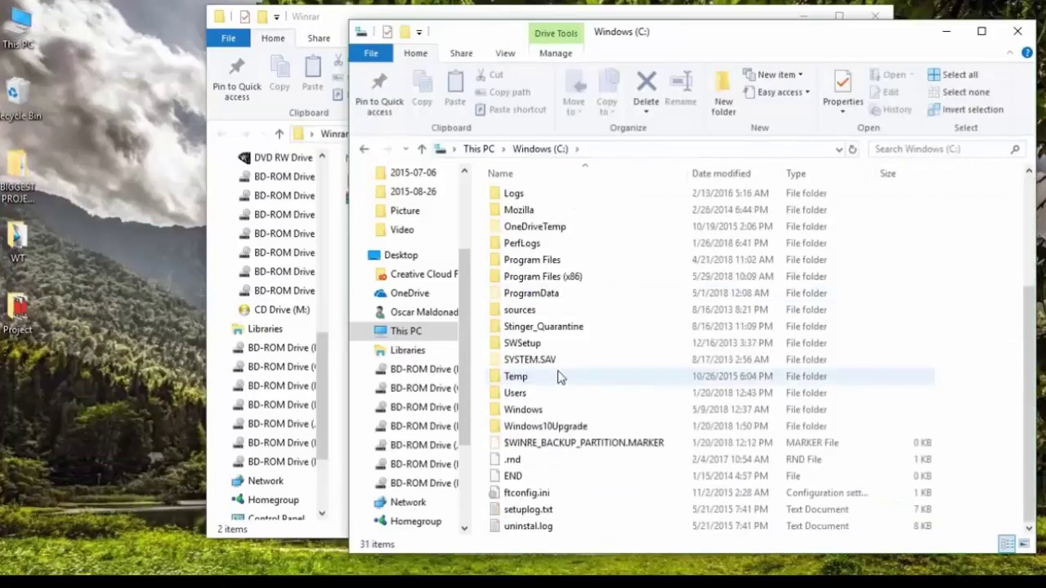
double_click(548, 262)
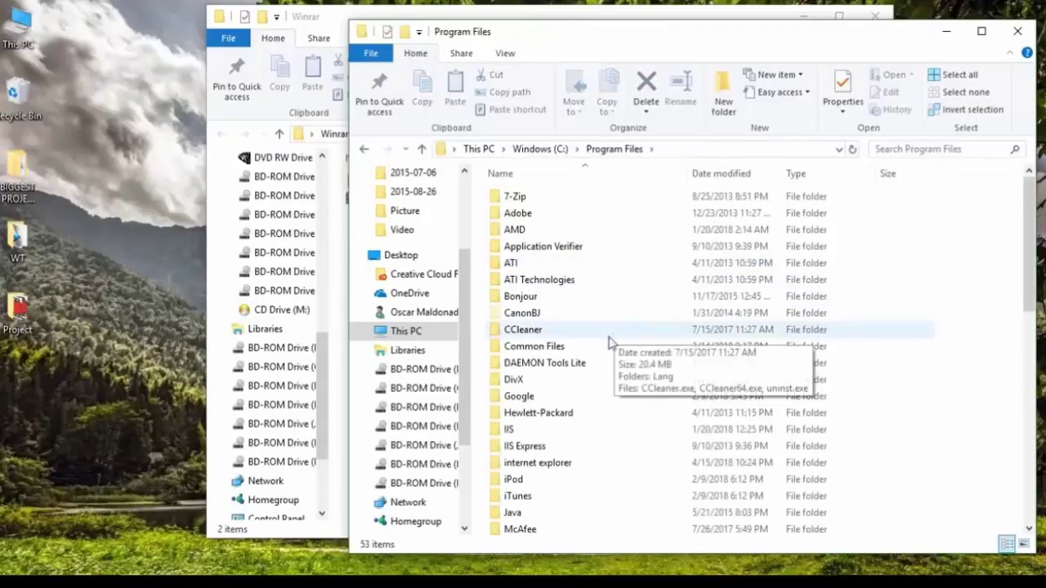
scroll(605, 346, "down", 11)
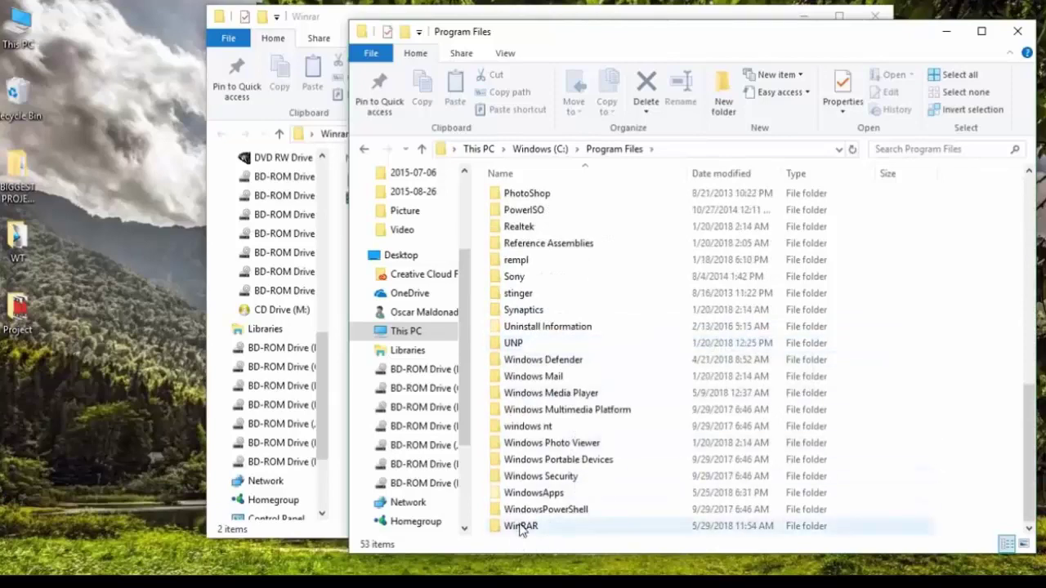
double_click(520, 526)
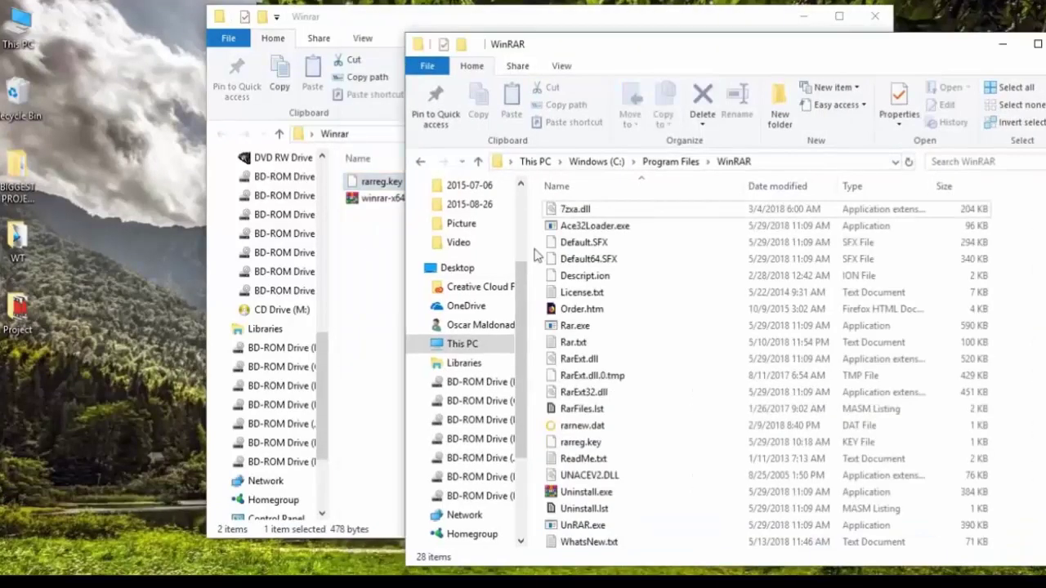
- Drag rarreg.key into C:\Program Files\WinRAR, replace the existing copy, and maximise that window
left_click_drag(377, 183, 653, 274)
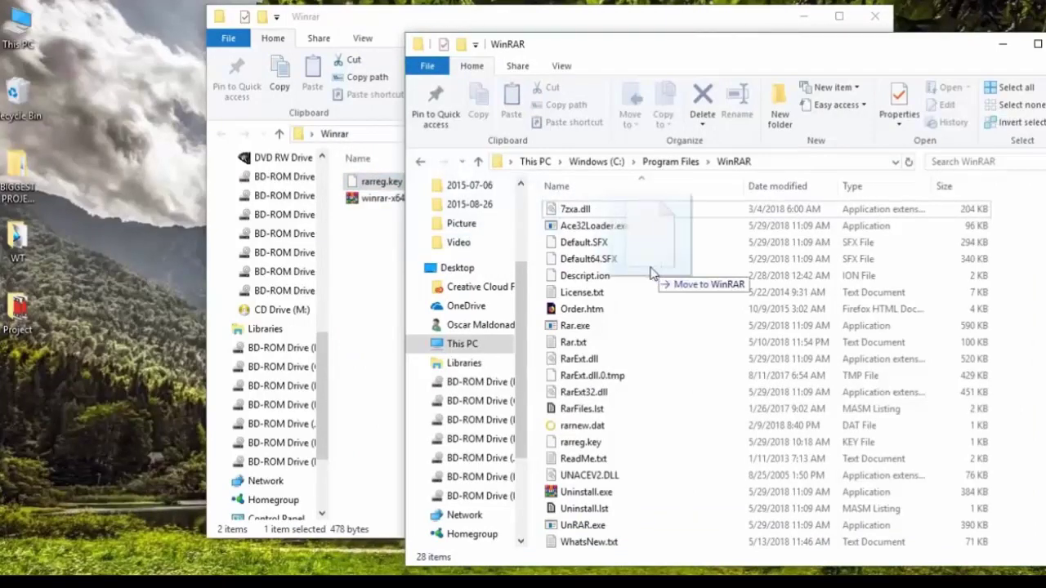
left_click_drag(653, 274, 654, 273)
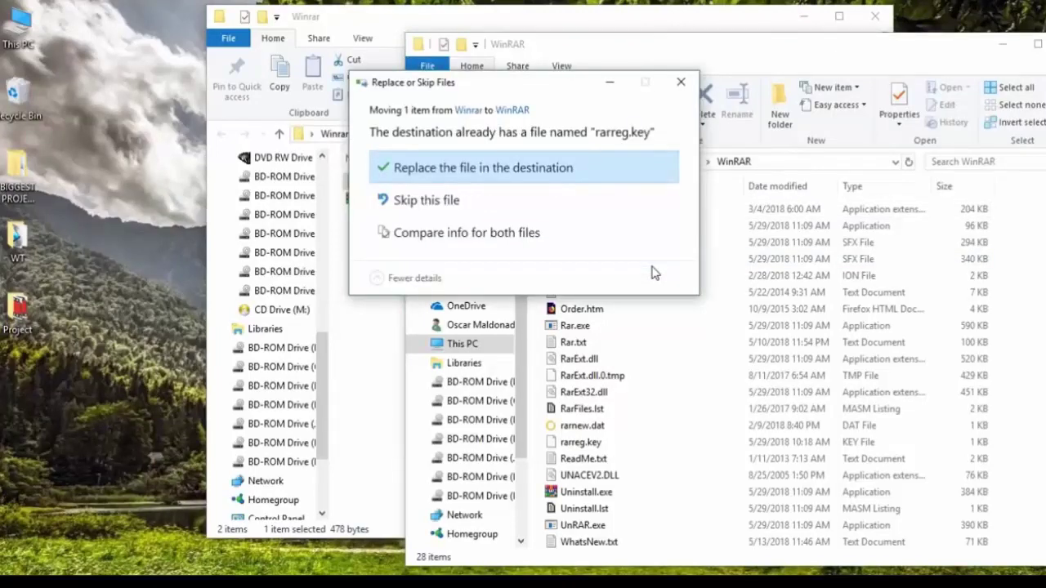
left_click(550, 194)
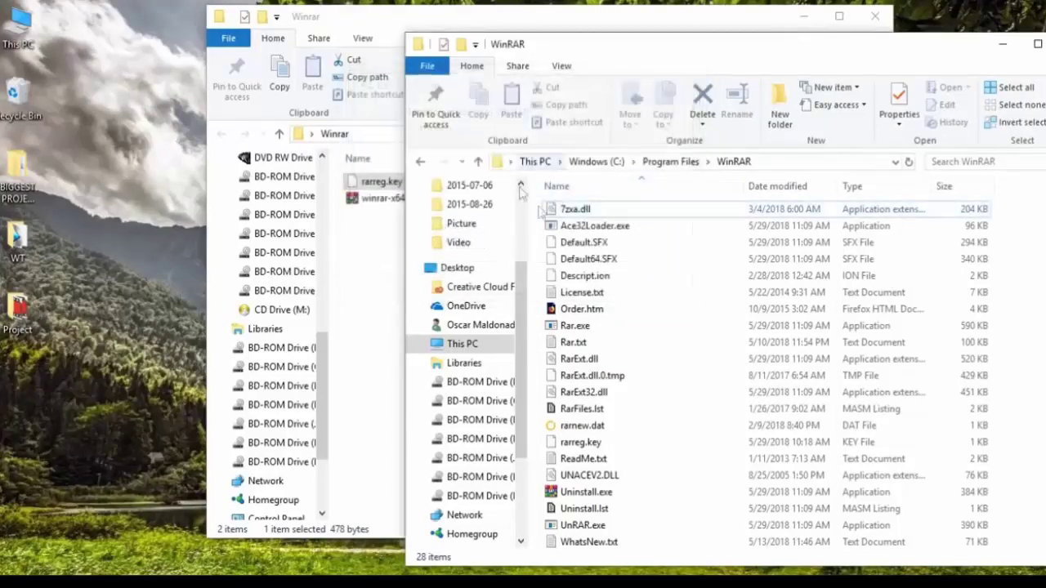
double_click(930, 49)
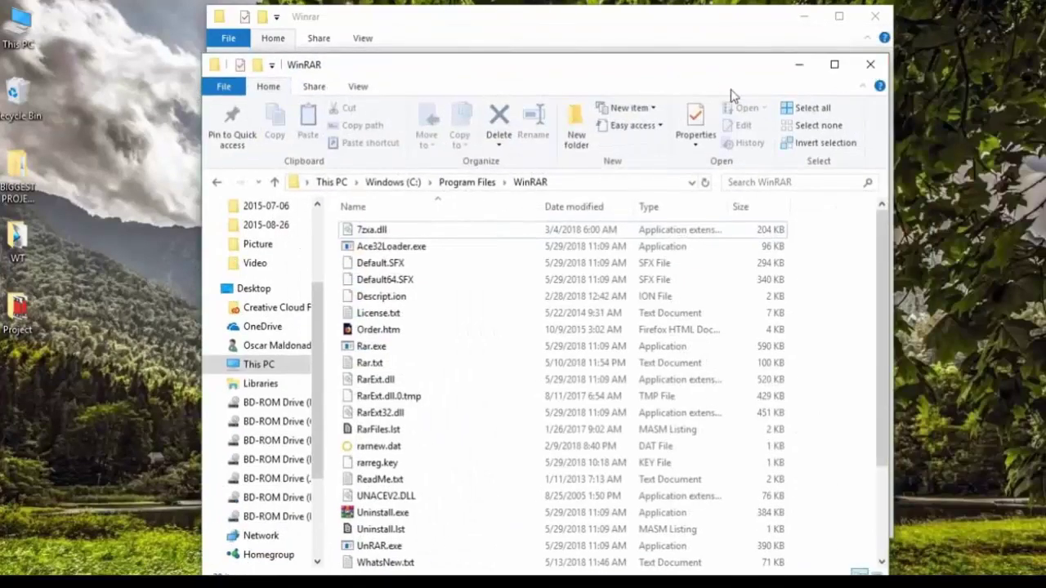
- Close the folder window, launch WinRAR via a Start search for 'winrar', and view Help > About WinRAR
left_click(869, 65)
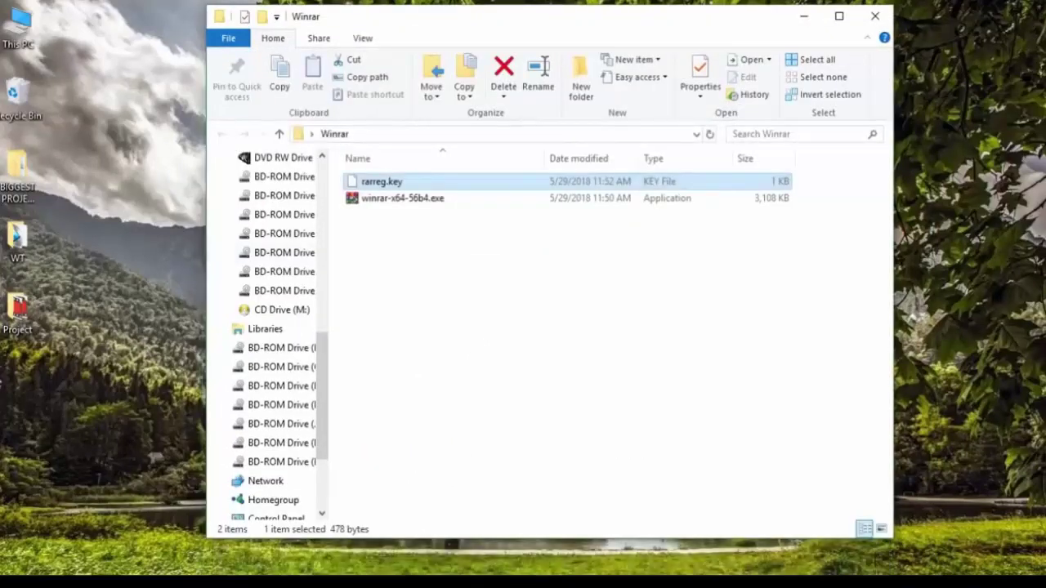
key("super")
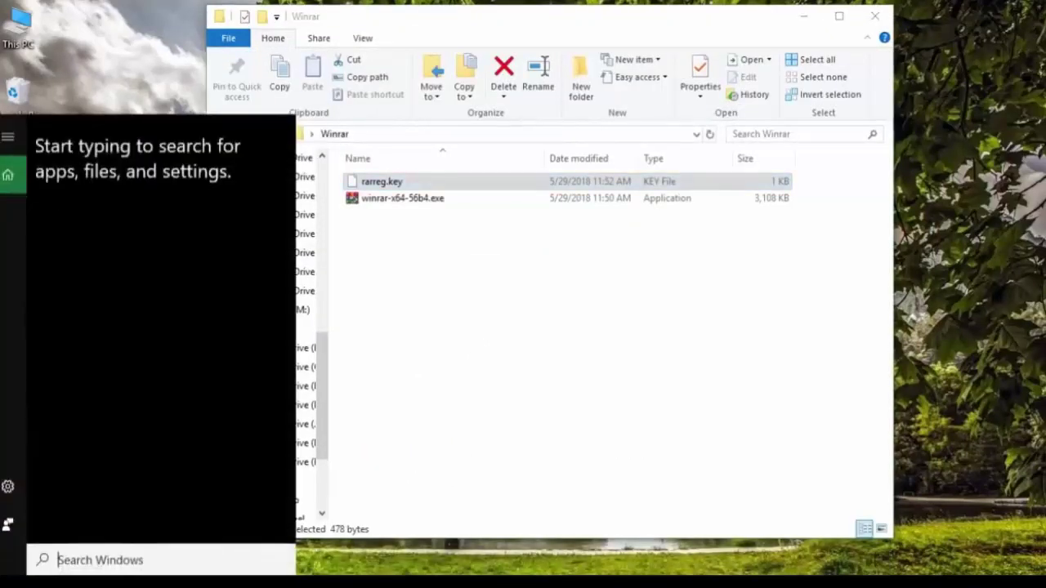
type("winrar")
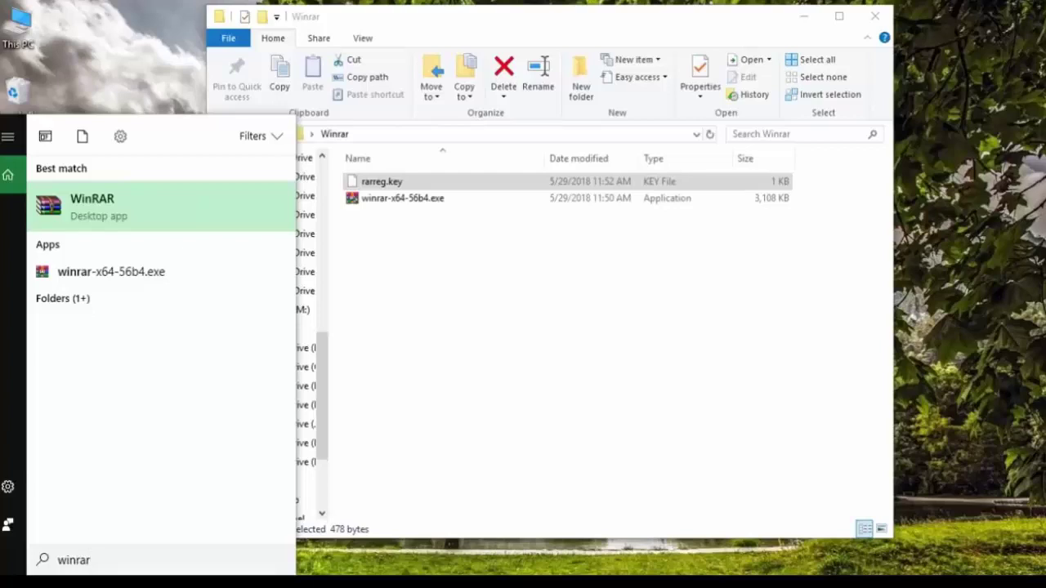
key("Return")
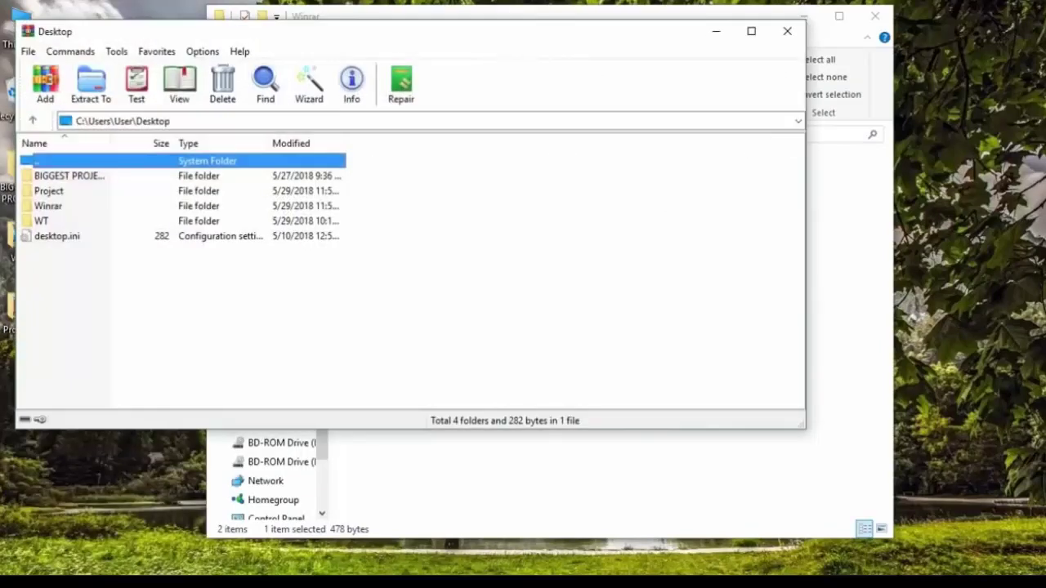
left_click(245, 52)
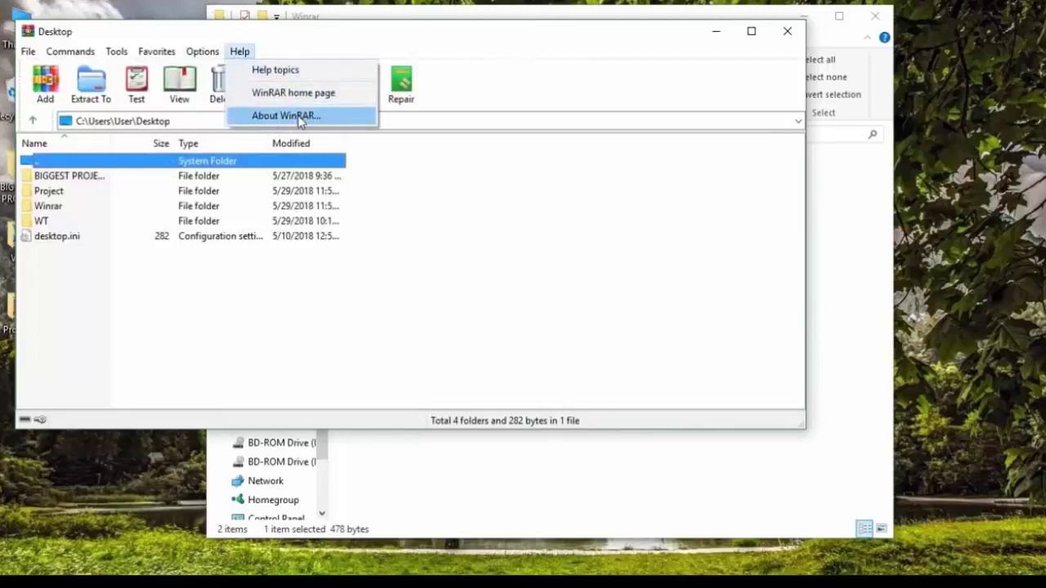
left_click(299, 117)
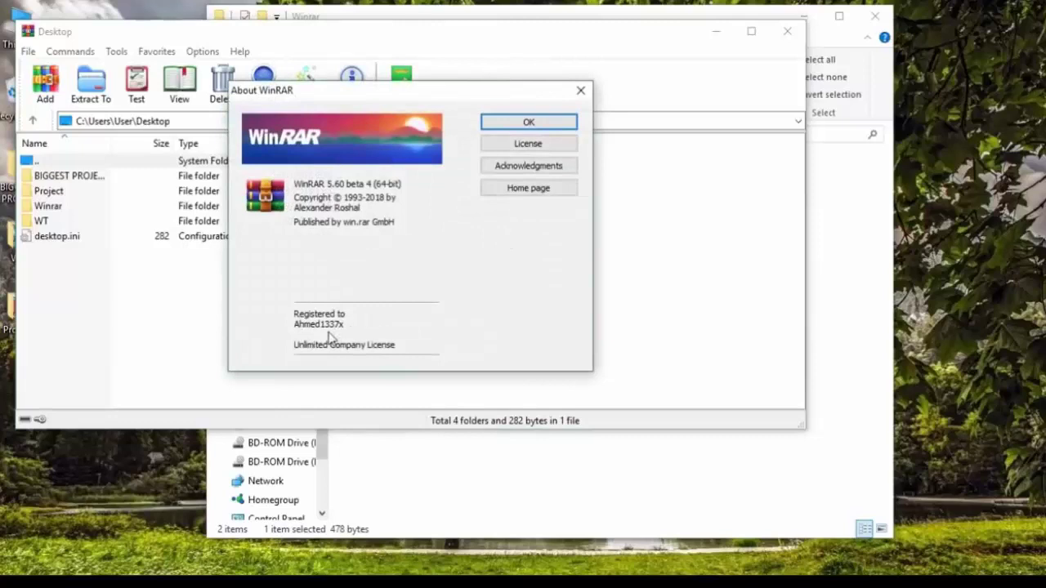